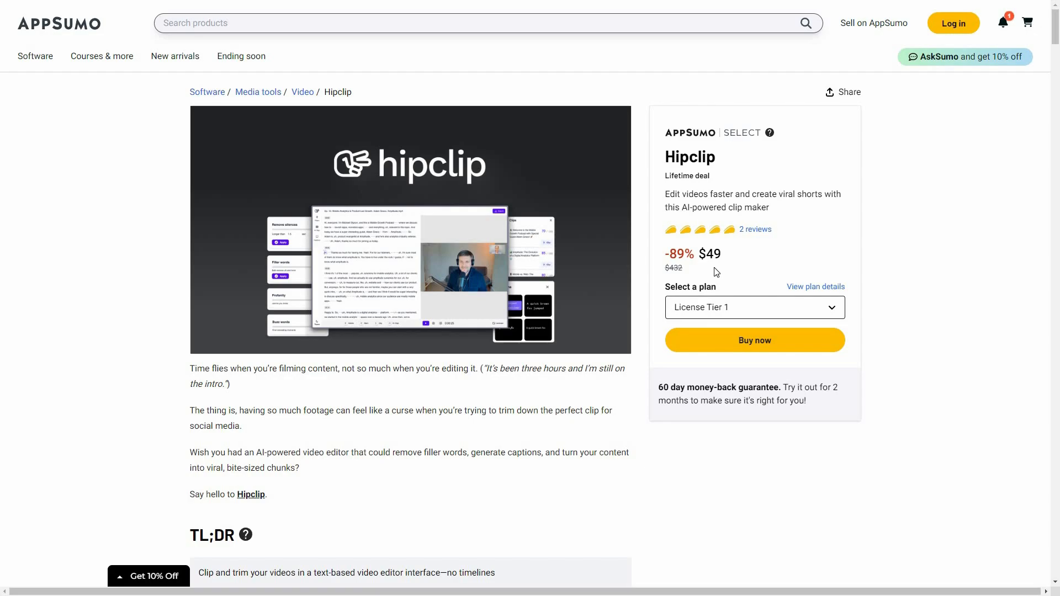
Review Hipclip's plans and features on its deal page, showing License Tier 4 in the third pricing card.
{"action": "scroll", "coordinate": [272, 57], "scroll_direction": "down", "scroll_amount": 2}
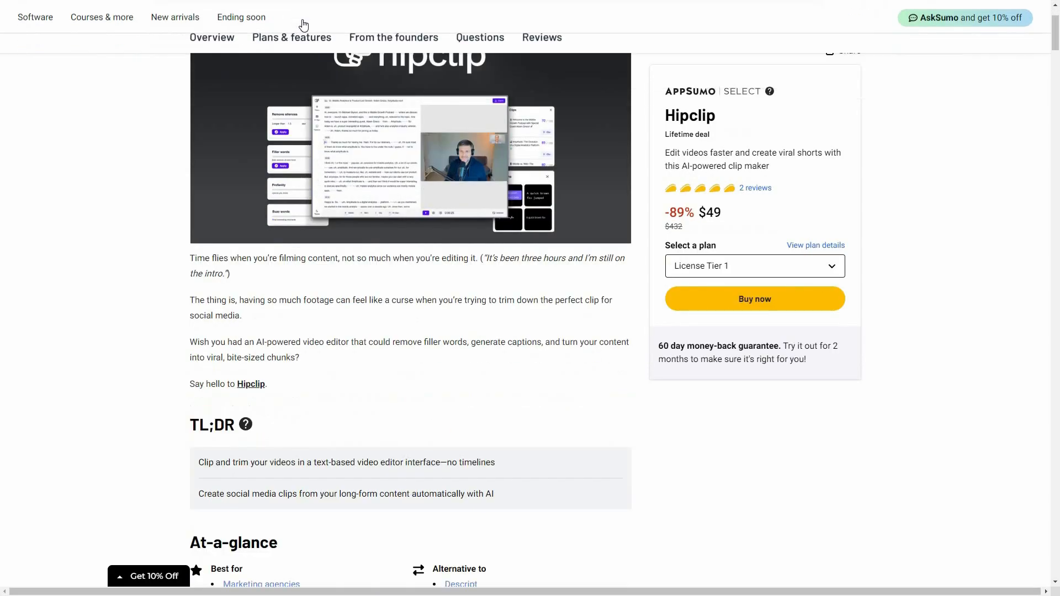
{"action": "left_click", "coordinate": [308, 18]}
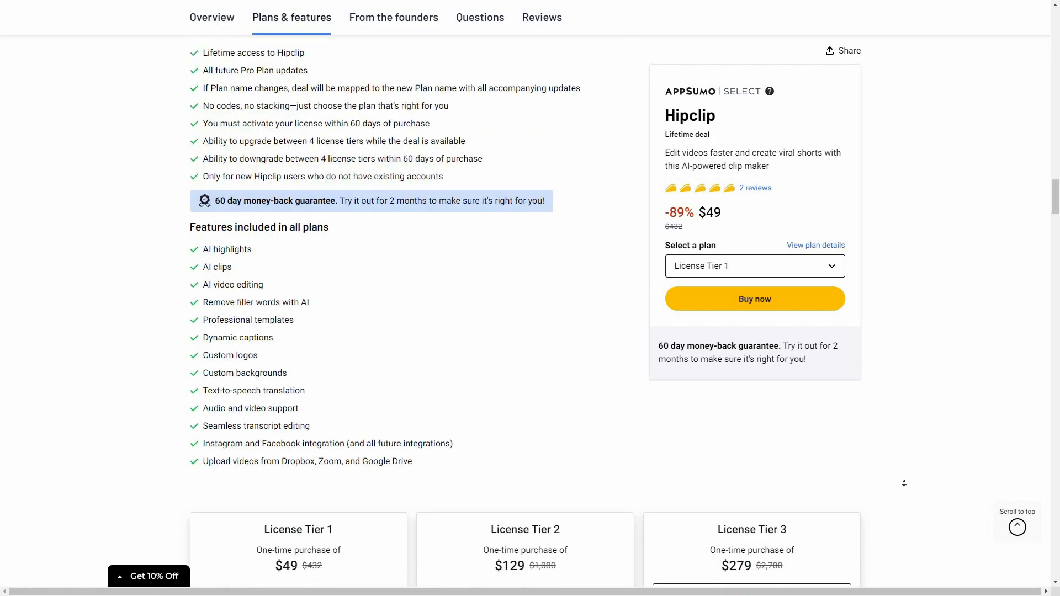
{"action": "scroll", "coordinate": [904, 484], "scroll_direction": "down", "scroll_amount": 5}
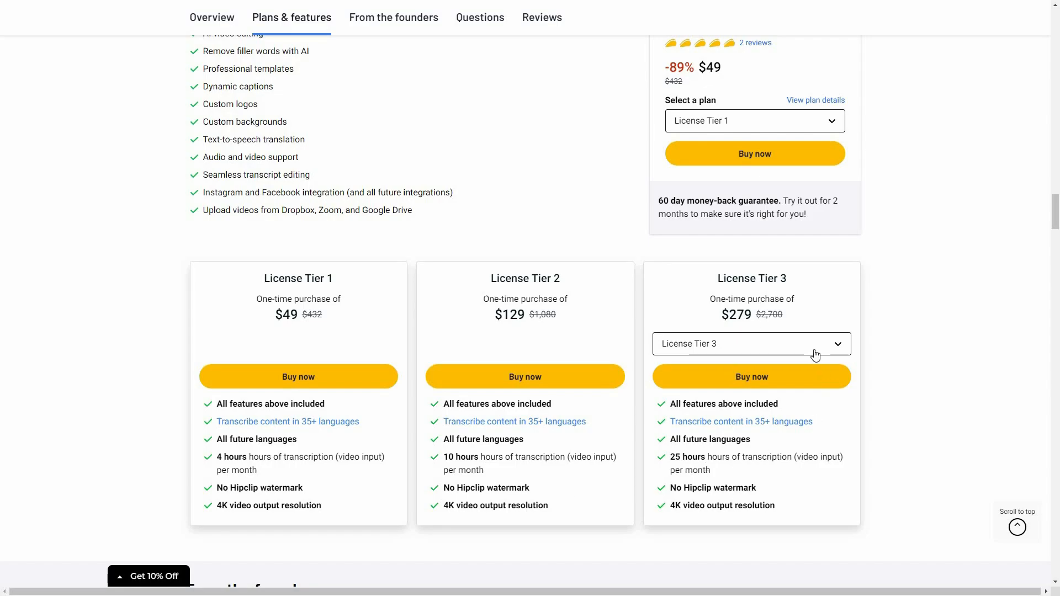
{"action": "left_click", "coordinate": [740, 344]}
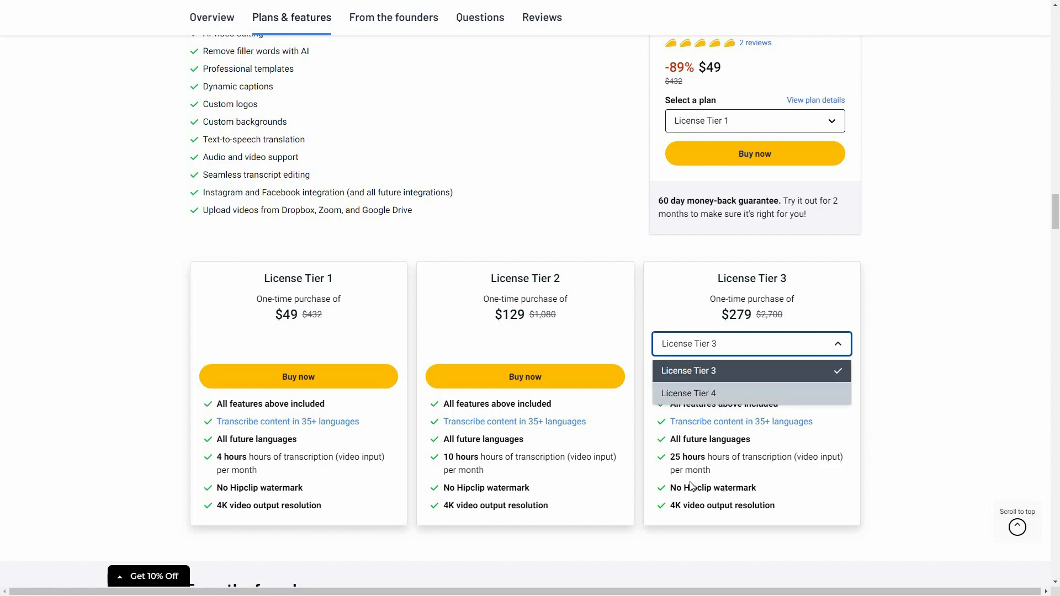
{"action": "left_click", "coordinate": [740, 390]}
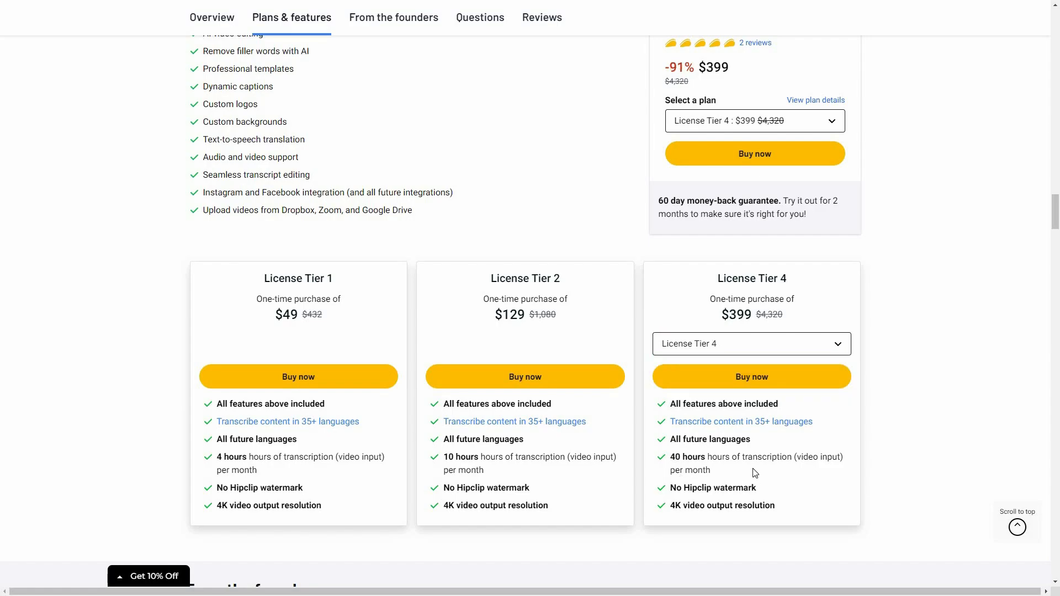
{"action": "scroll", "coordinate": [890, 433], "scroll_direction": "up", "scroll_amount": 3}
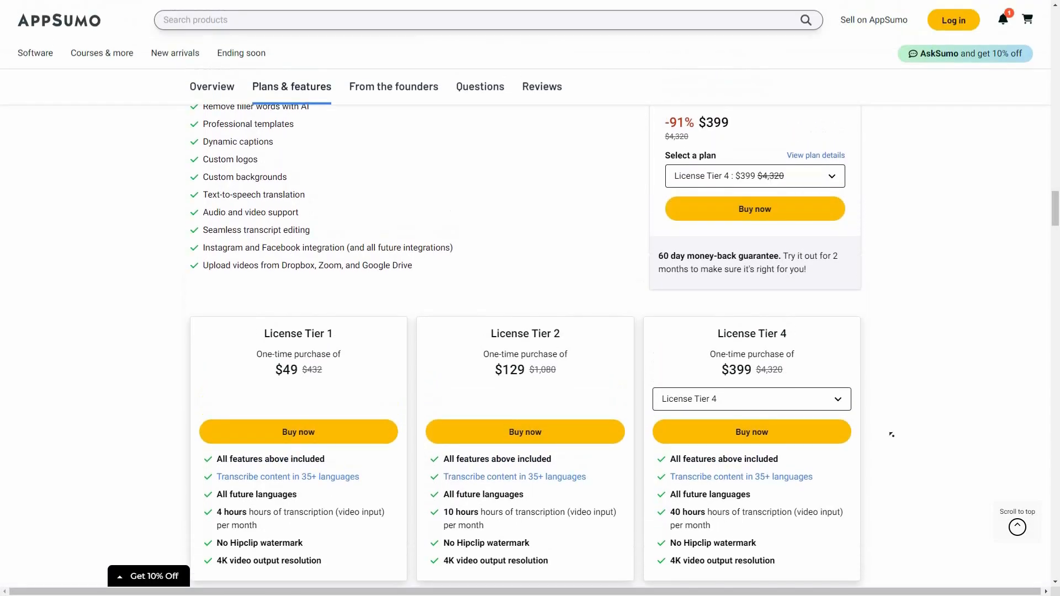
{"action": "scroll", "coordinate": [534, 404], "scroll_direction": "up", "scroll_amount": 3}
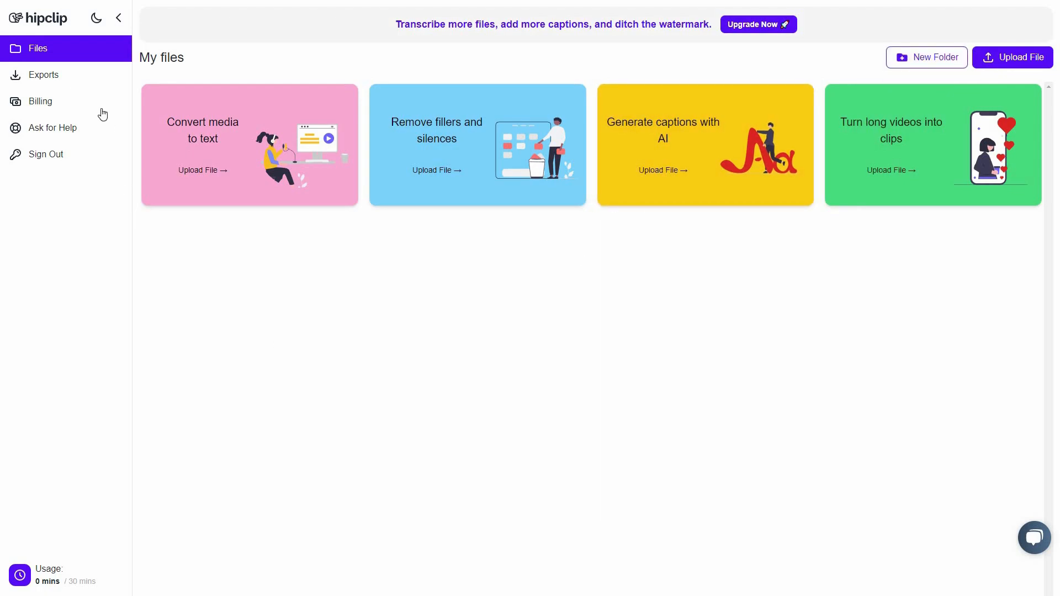
Switch to Hipclip, view the exports page, and upload SKClip.mp4 from the device through Convert media to text.
{"action": "left_click", "coordinate": [63, 82]}
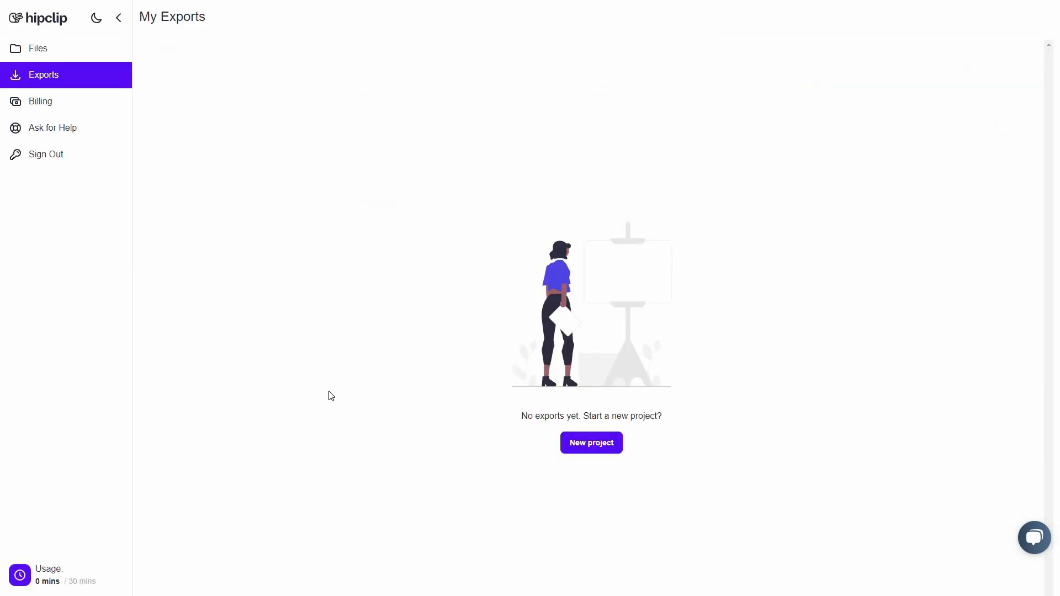
{"action": "left_click", "coordinate": [60, 50]}
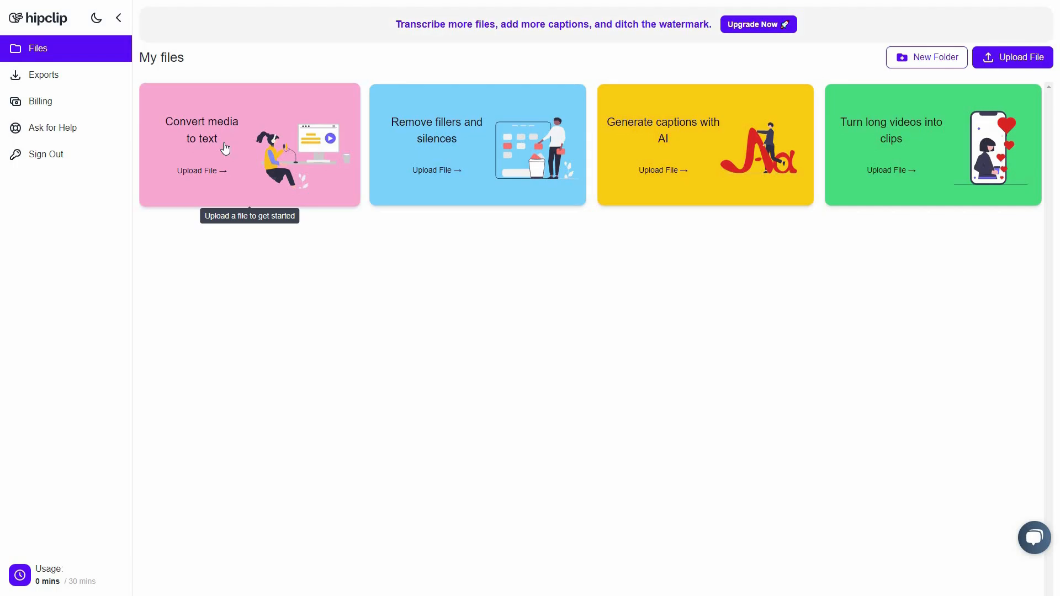
{"action": "left_click", "coordinate": [240, 148]}
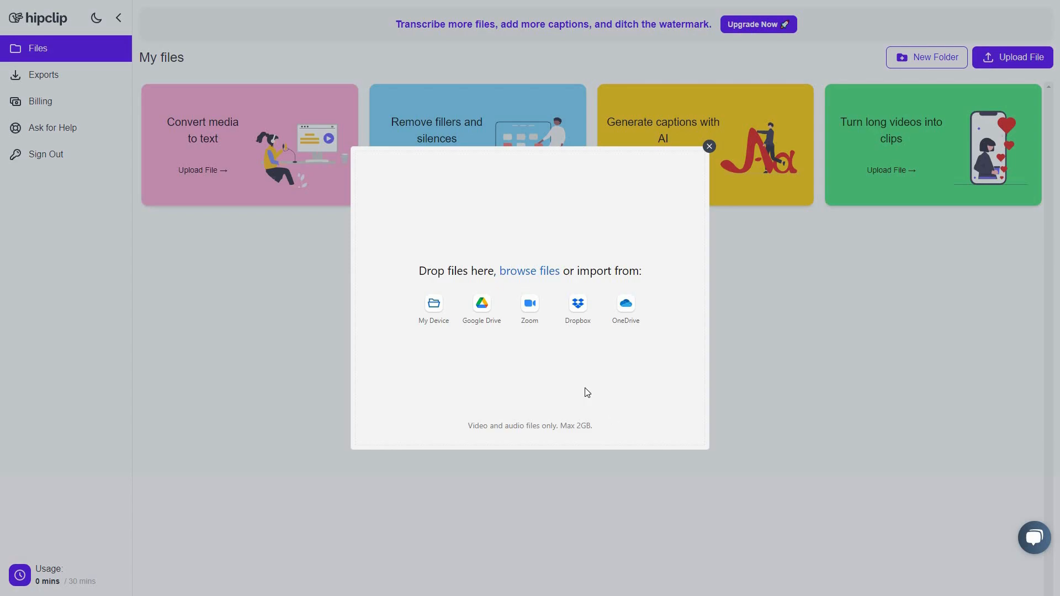
{"action": "left_click", "coordinate": [434, 309]}
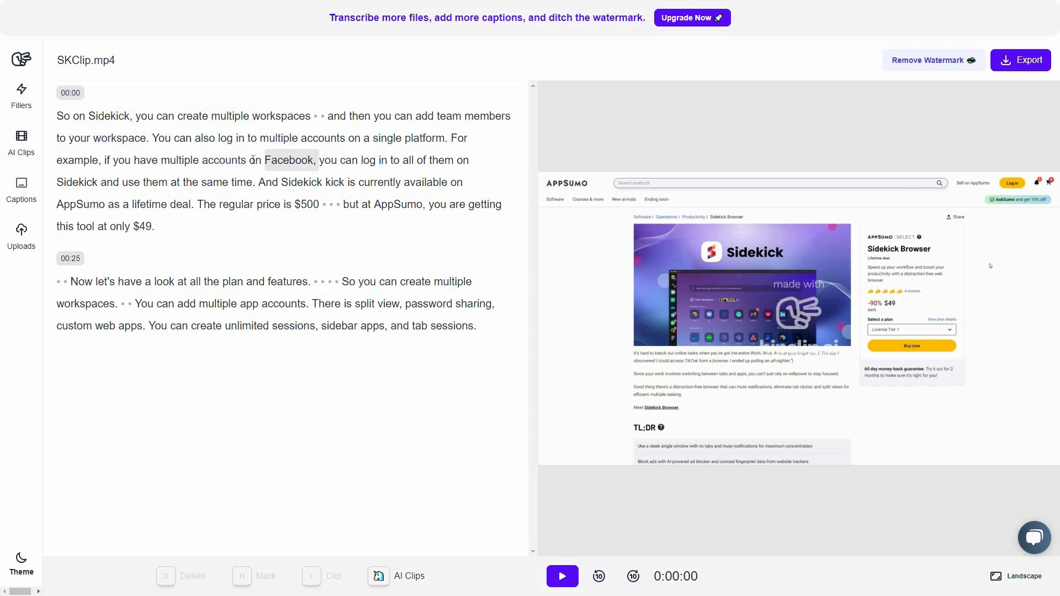
Open the word "Sidekick" in the first transcript sentence for editing and save it with the same spelling.
{"action": "double_click", "coordinate": [107, 118]}
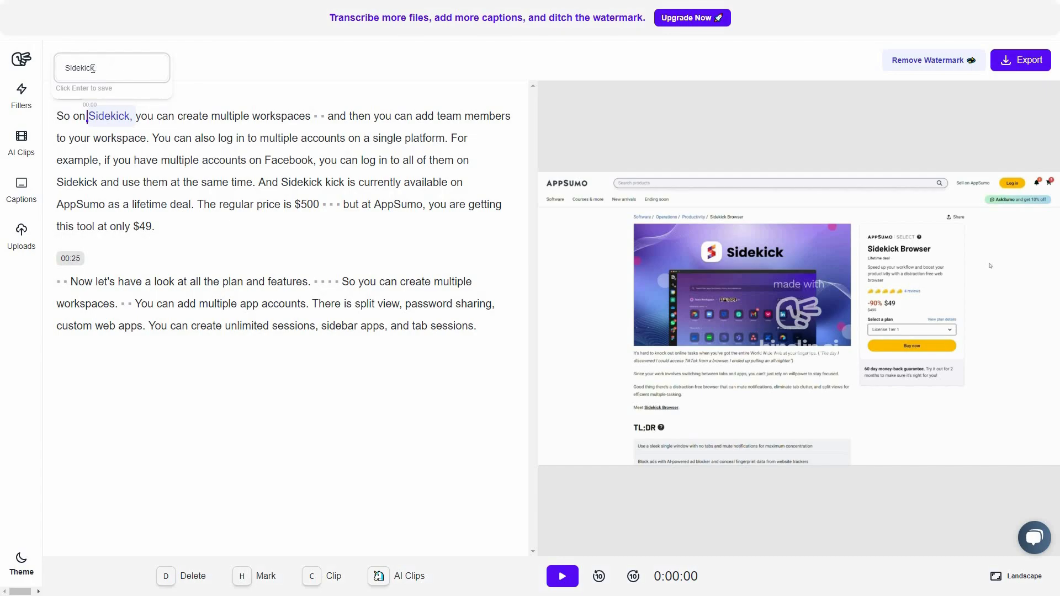
{"action": "left_click_drag", "start_coordinate": [74, 69], "coordinate": [97, 68]}
{"action": "double_click", "coordinate": [86, 70]}
{"action": "key", "text": "End"}
{"action": "key", "text": "Return"}
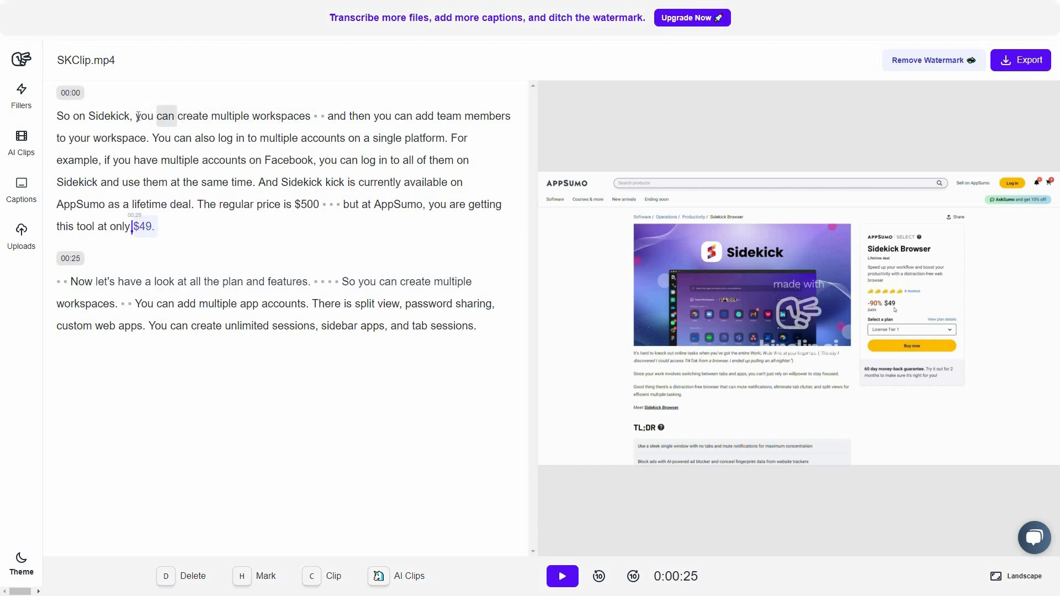
Delete "you can create multiple workspaces" from the first transcript sentence and play back the cut from the beginning.
{"action": "left_click_drag", "start_coordinate": [138, 116], "coordinate": [312, 116]}
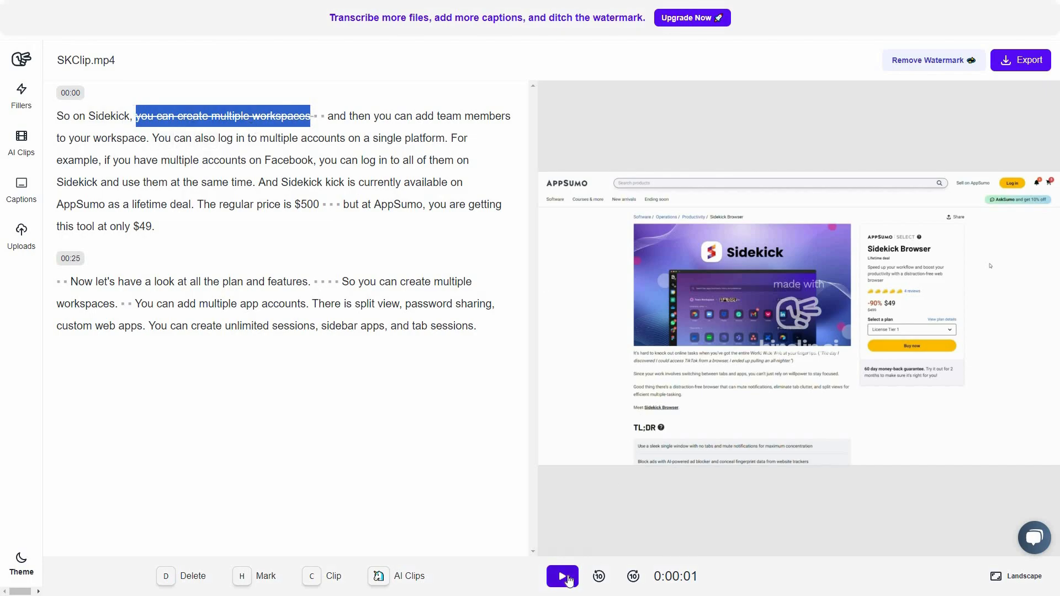
{"action": "left_click", "coordinate": [563, 576]}
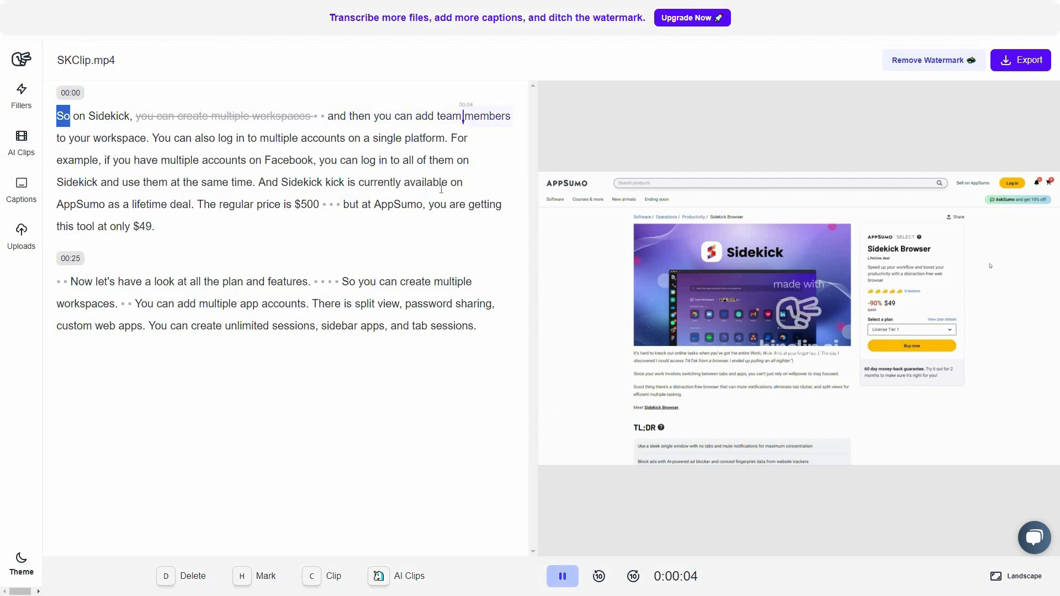
{"action": "left_click", "coordinate": [563, 577]}
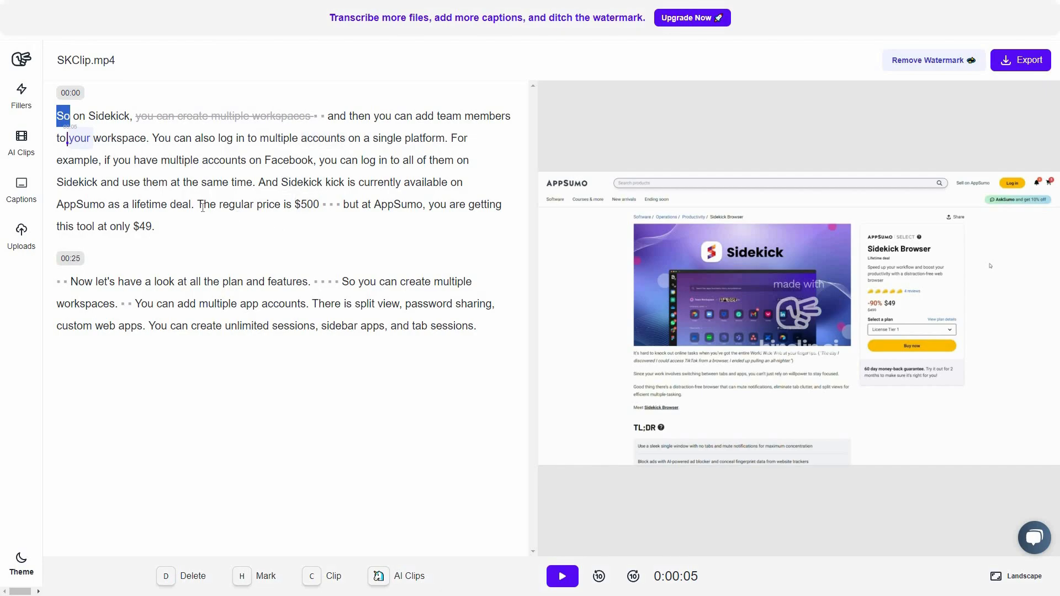
Delete the silent gaps between "$500" and "but at AppSumo" in the first transcript paragraph.
{"action": "left_click", "coordinate": [182, 206]}
{"action": "left_click", "coordinate": [238, 206]}
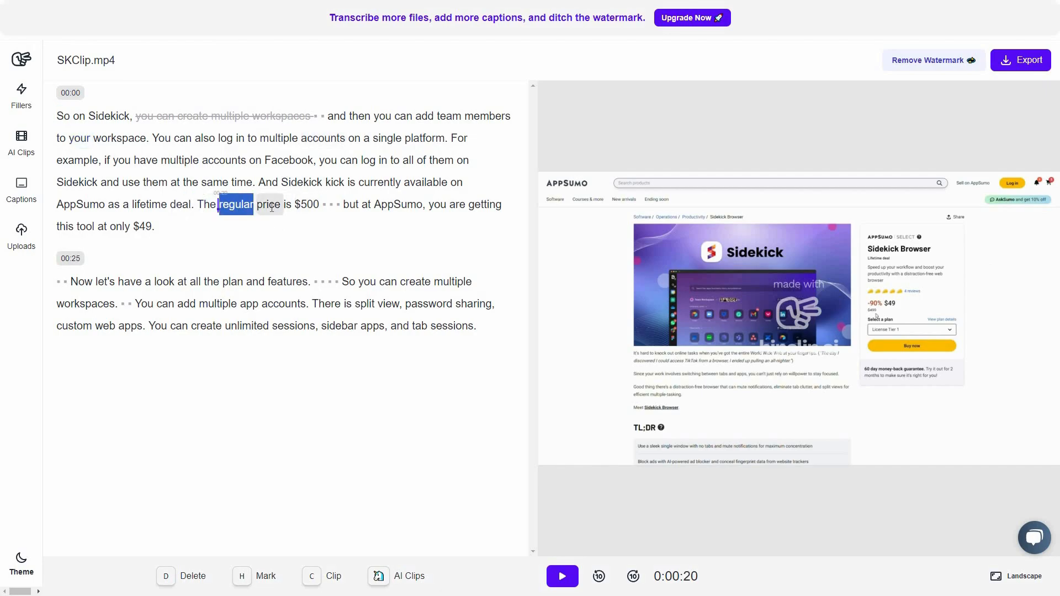
{"action": "left_click", "coordinate": [263, 210]}
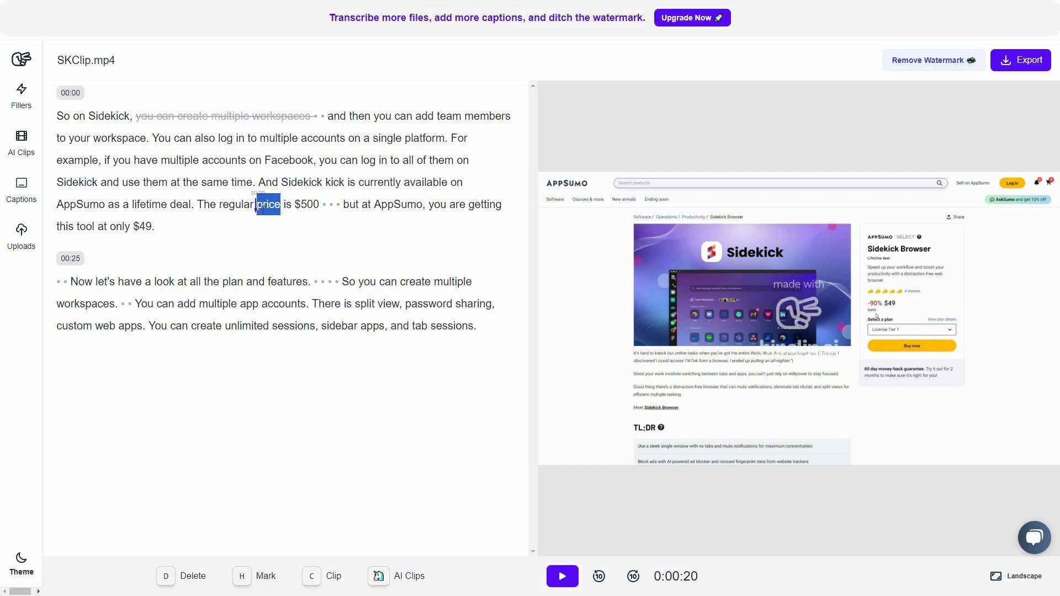
{"action": "left_click", "coordinate": [142, 226]}
{"action": "left_click", "coordinate": [324, 206]}
{"action": "left_click", "coordinate": [334, 206]}
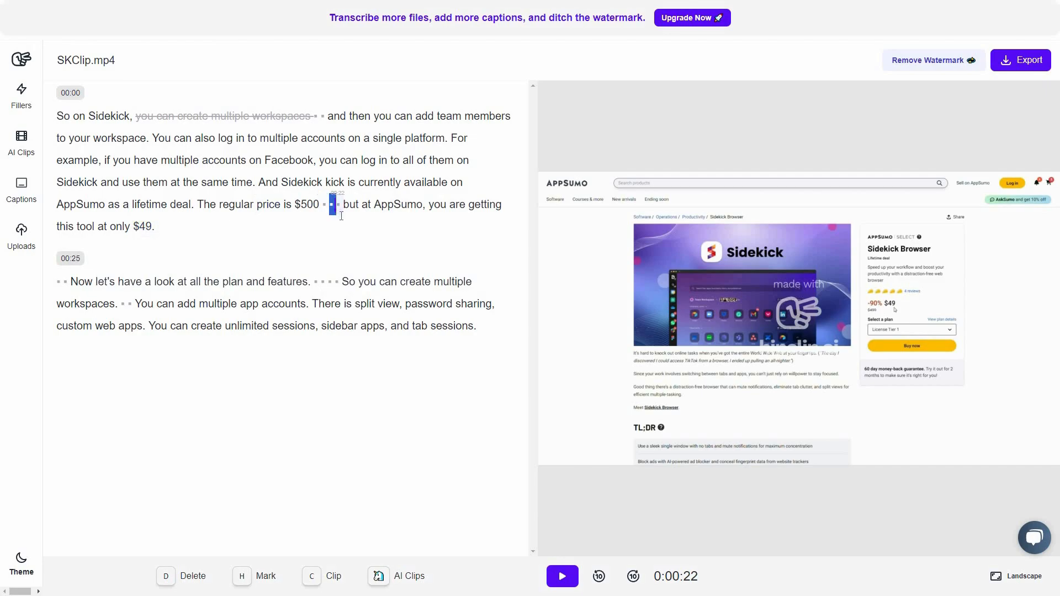
{"action": "left_click", "coordinate": [324, 206]}
{"action": "key", "text": "d"}
{"action": "left_click", "coordinate": [143, 226]}
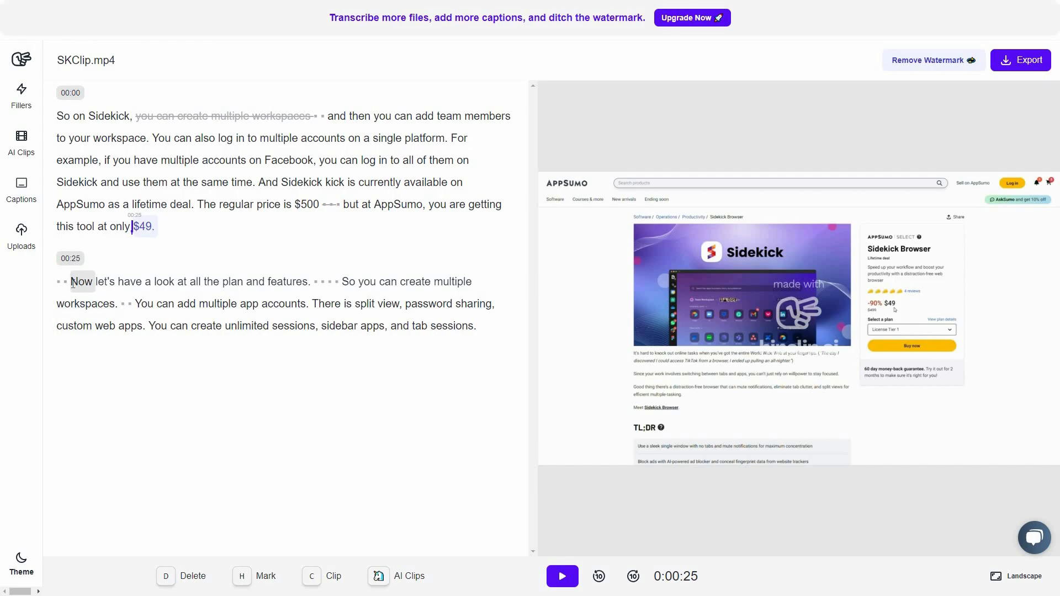
Mark the sentence "Now let's have a look at all the plan and features." with a highlight.
{"action": "left_click_drag", "start_coordinate": [73, 283], "coordinate": [311, 287]}
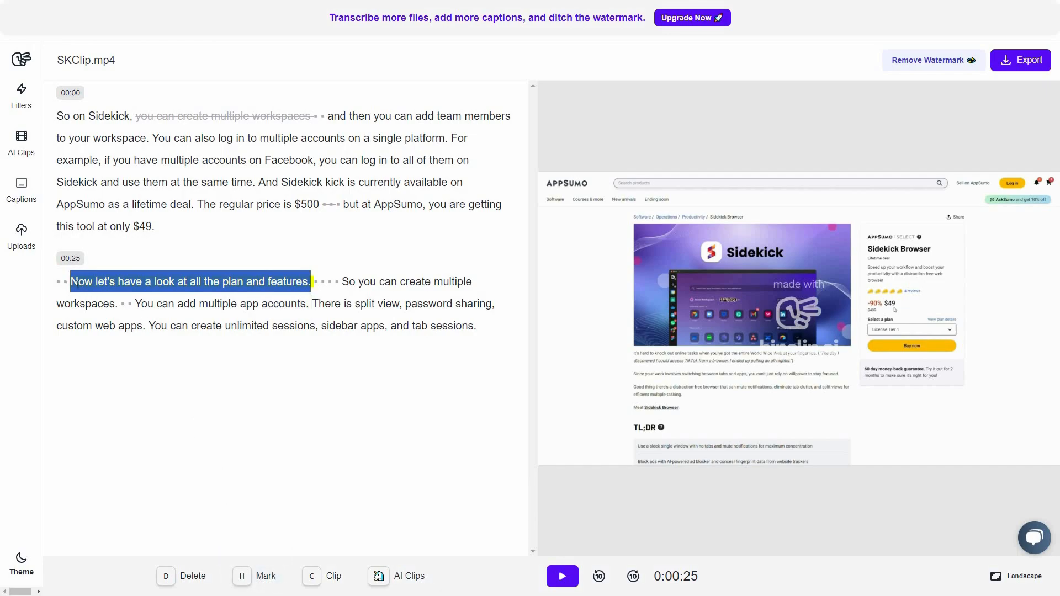
{"action": "key", "text": "h"}
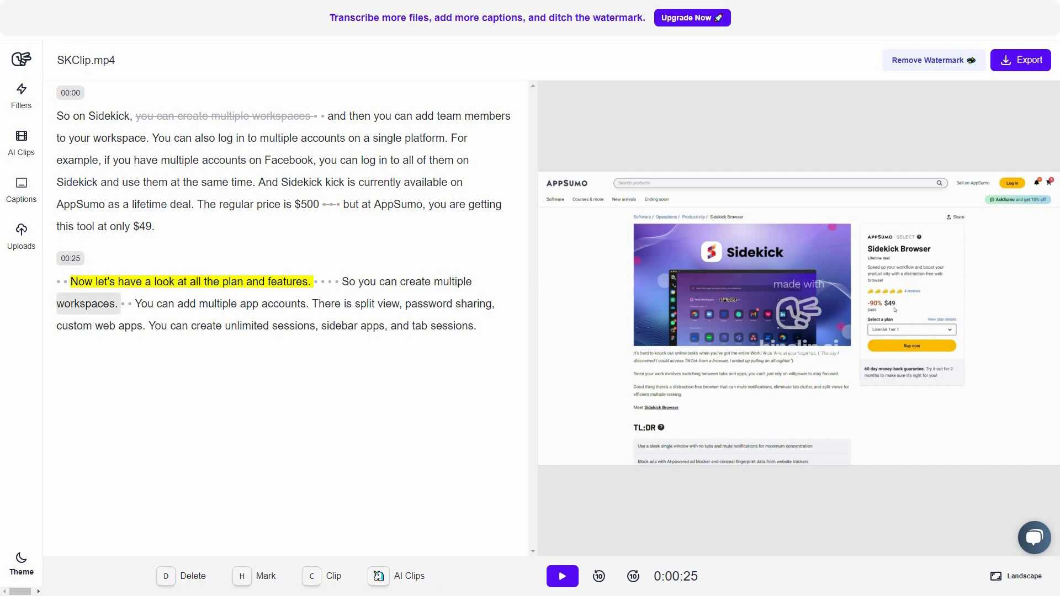
Create a new clip named "Clip 1" from the 00:25 paragraph, starting at "Now let's have a look".
{"action": "left_click_drag", "start_coordinate": [71, 281], "coordinate": [478, 328]}
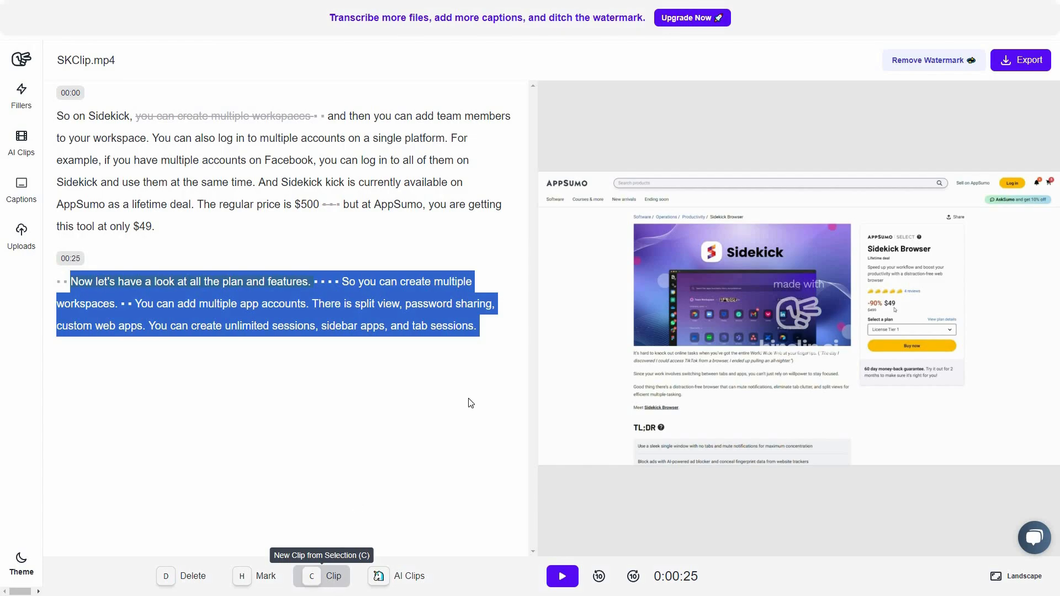
{"action": "key", "text": "c"}
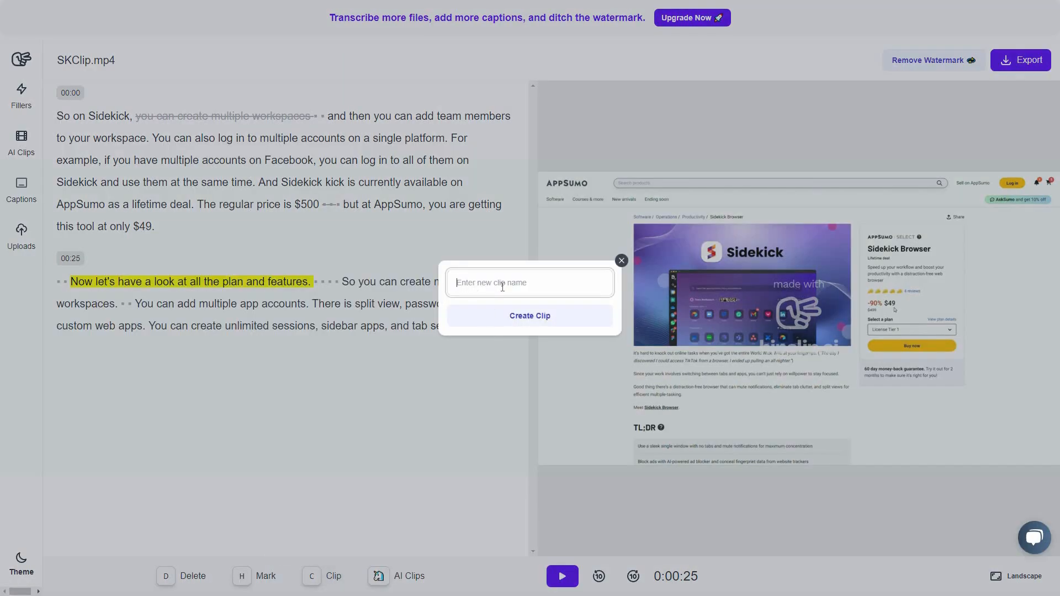
{"action": "type", "text": "Clip 1"}
{"action": "left_click", "coordinate": [568, 324]}
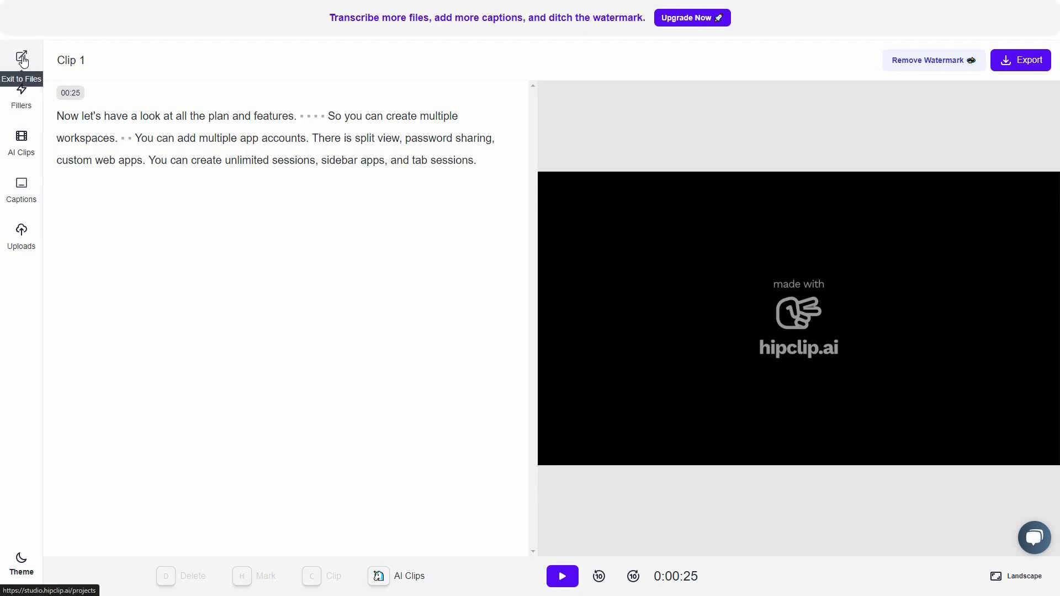
Reopen SKClip.mp4 from the files page and create a clip from the AI suggestion "Unleash Your Productivity with Sidekick!".
{"action": "left_click", "coordinate": [22, 61]}
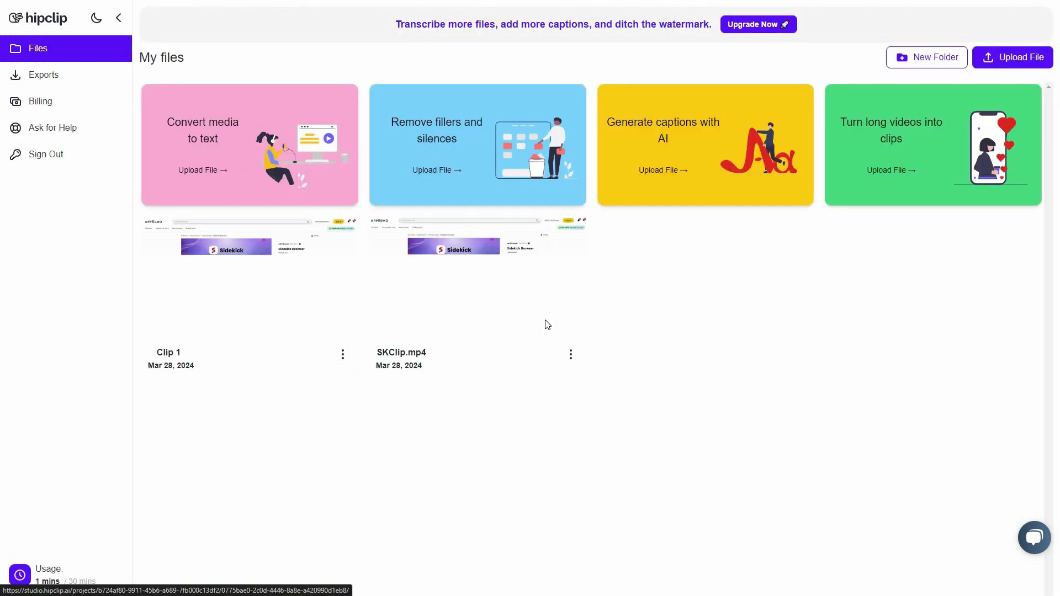
{"action": "left_click", "coordinate": [548, 325]}
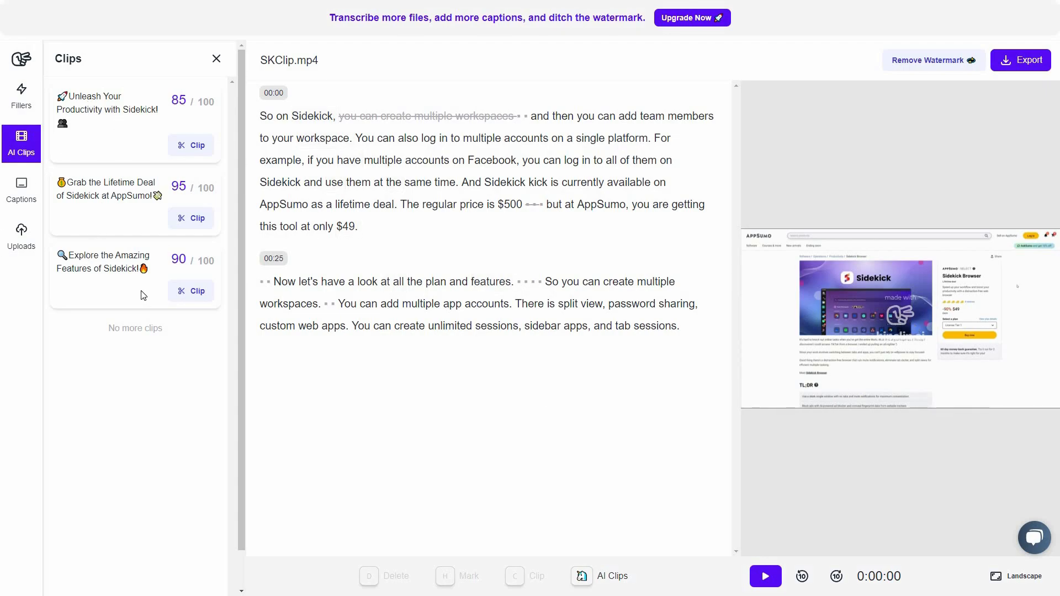
{"action": "left_click", "coordinate": [193, 151]}
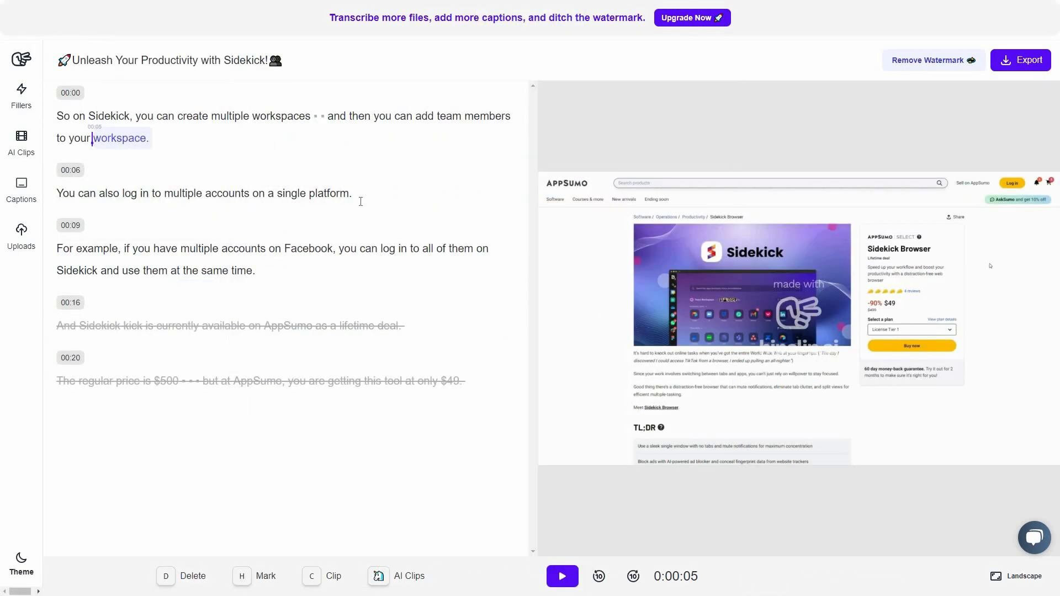
Place the playhead at "platform." in the 00:06 paragraph and view the filler word and silence removal options.
{"action": "left_click", "coordinate": [362, 196]}
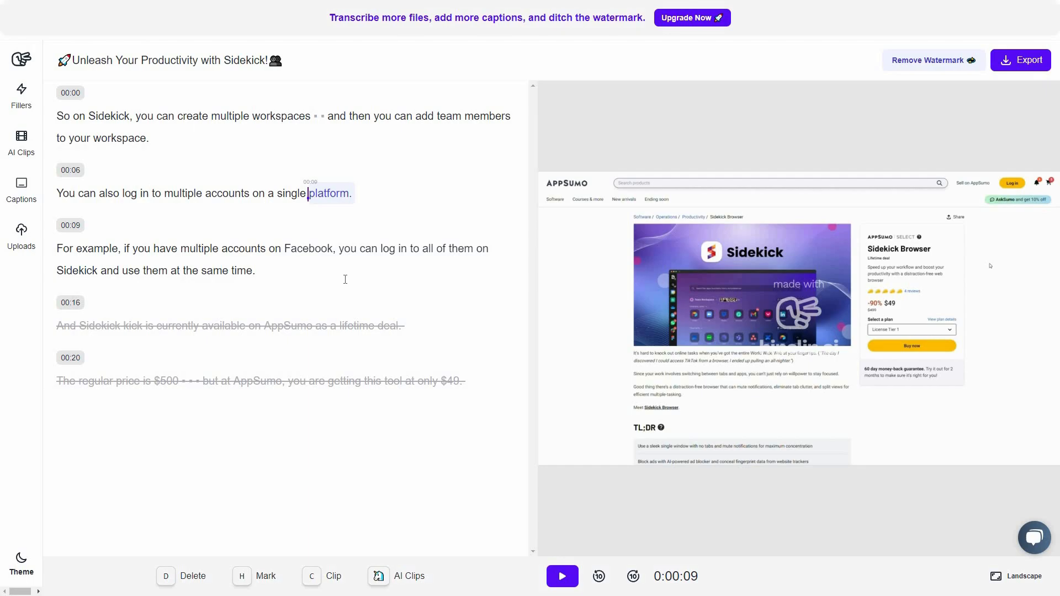
{"action": "left_click", "coordinate": [25, 99]}
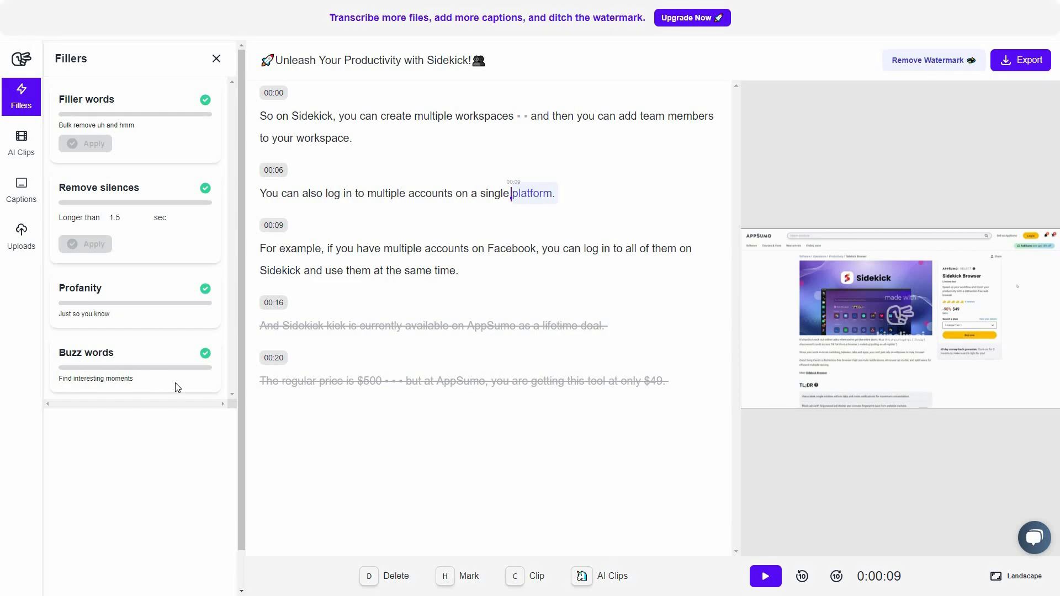
Add captions in the bold Luckiest Guy style and move them down to the lower edge of the video frame.
{"action": "left_click", "coordinate": [33, 202]}
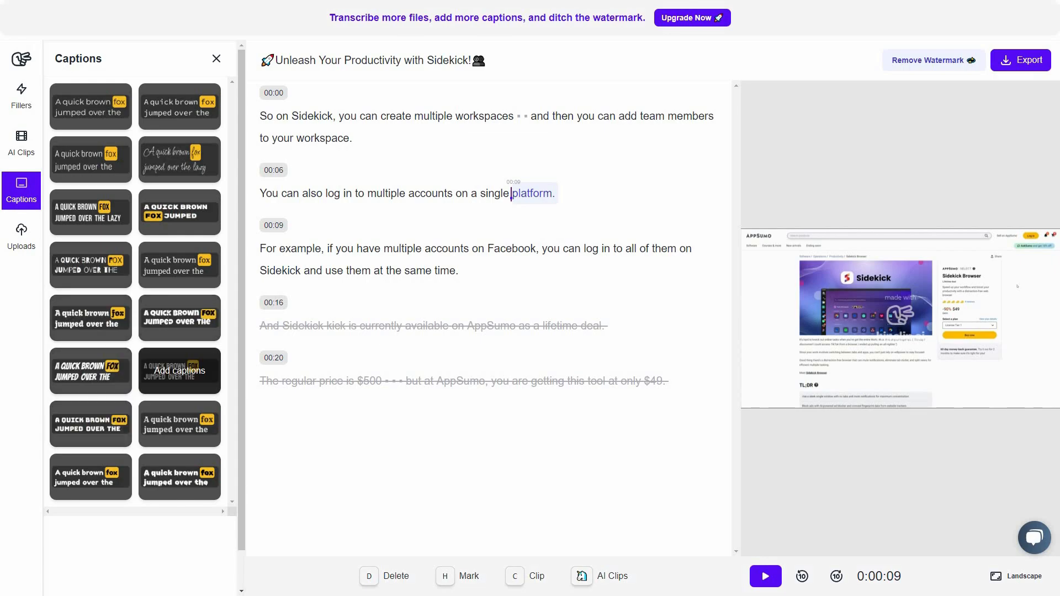
{"action": "left_click", "coordinate": [169, 324]}
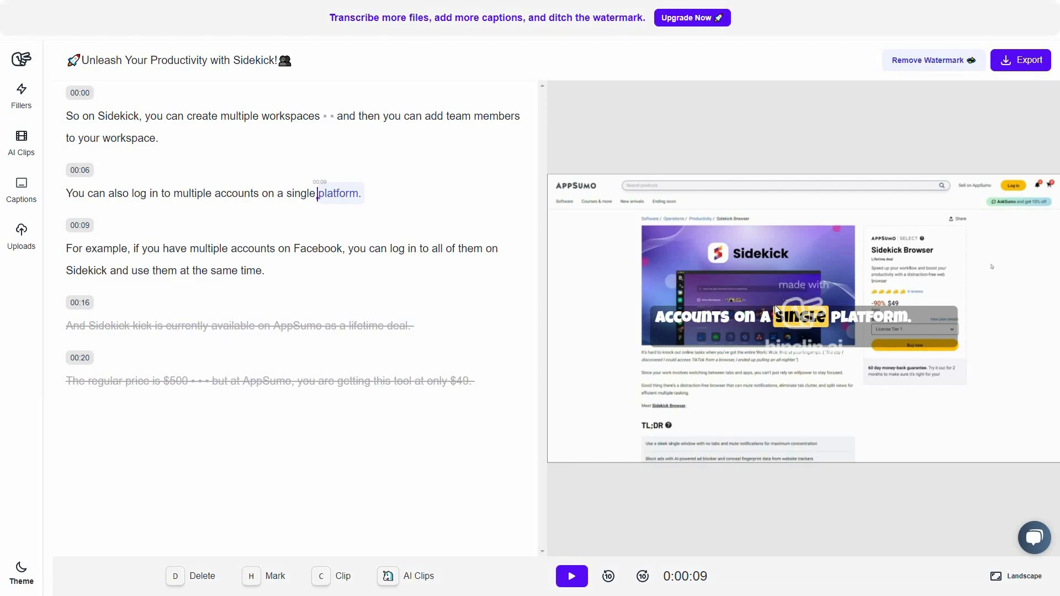
{"action": "left_click_drag", "start_coordinate": [745, 315], "coordinate": [748, 428]}
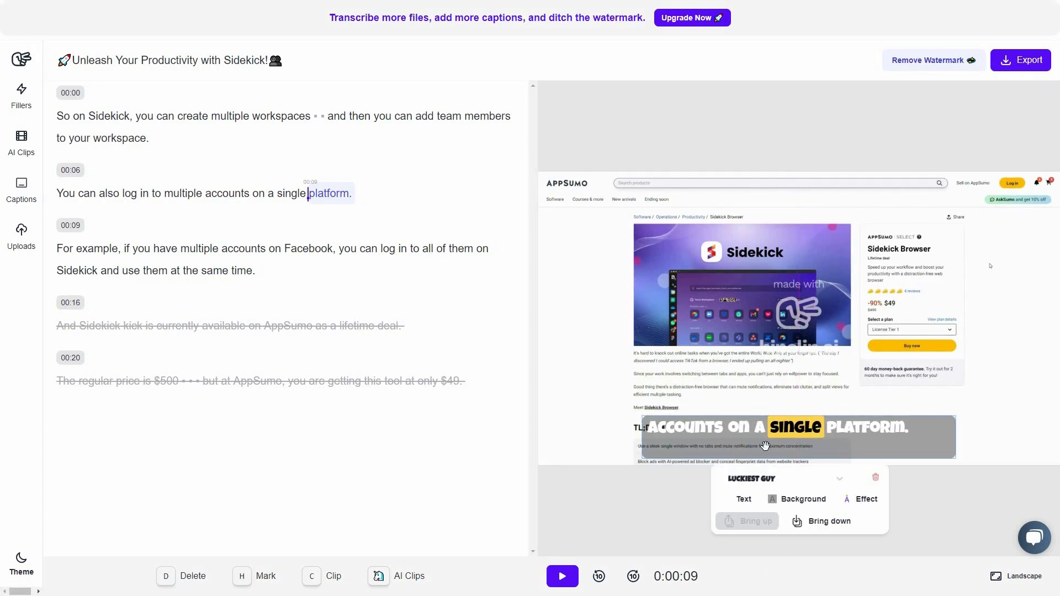
Browse the fonts available for the captions and close the list without choosing another one.
{"action": "left_click", "coordinate": [773, 481]}
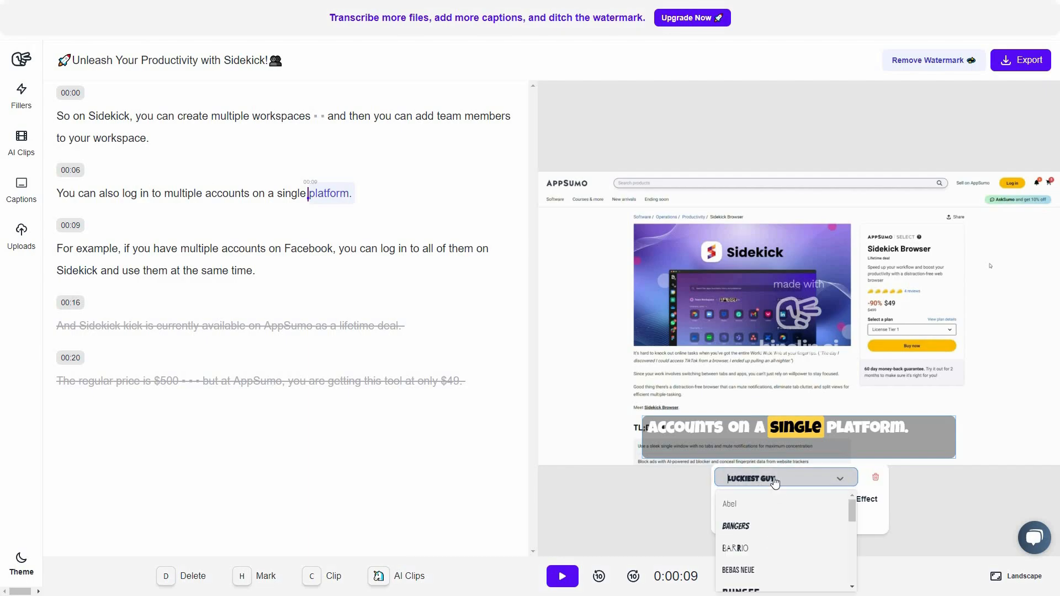
{"action": "scroll", "coordinate": [773, 525], "scroll_direction": "down", "scroll_amount": 3}
{"action": "left_click", "coordinate": [774, 481]}
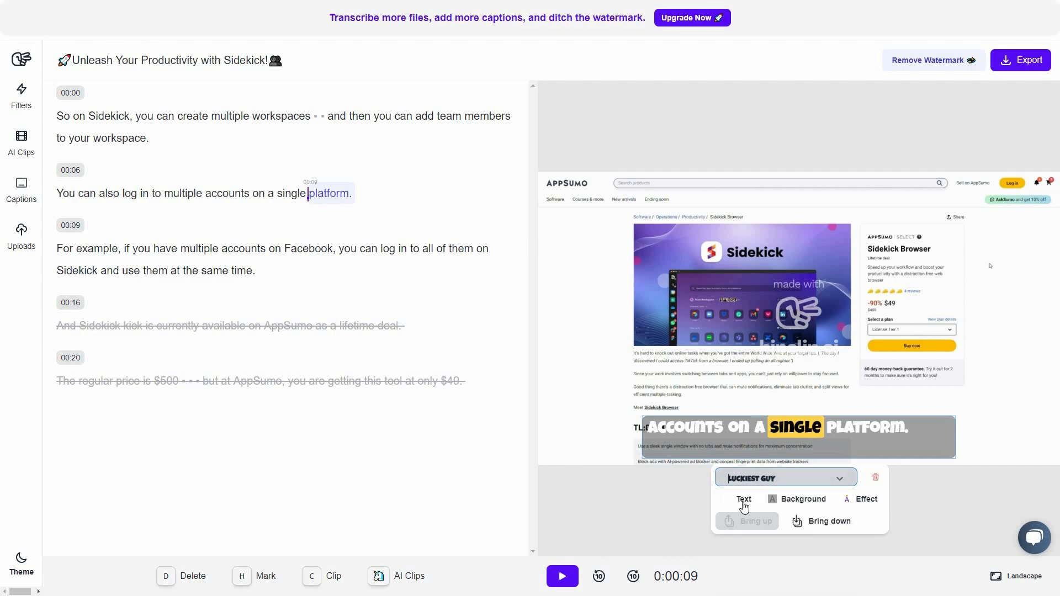
View the caption's text, background and effect options, and play the captioned clip from 0:00:09 to about 0:00:15.
{"action": "left_click", "coordinate": [744, 502]}
{"action": "left_click", "coordinate": [794, 501]}
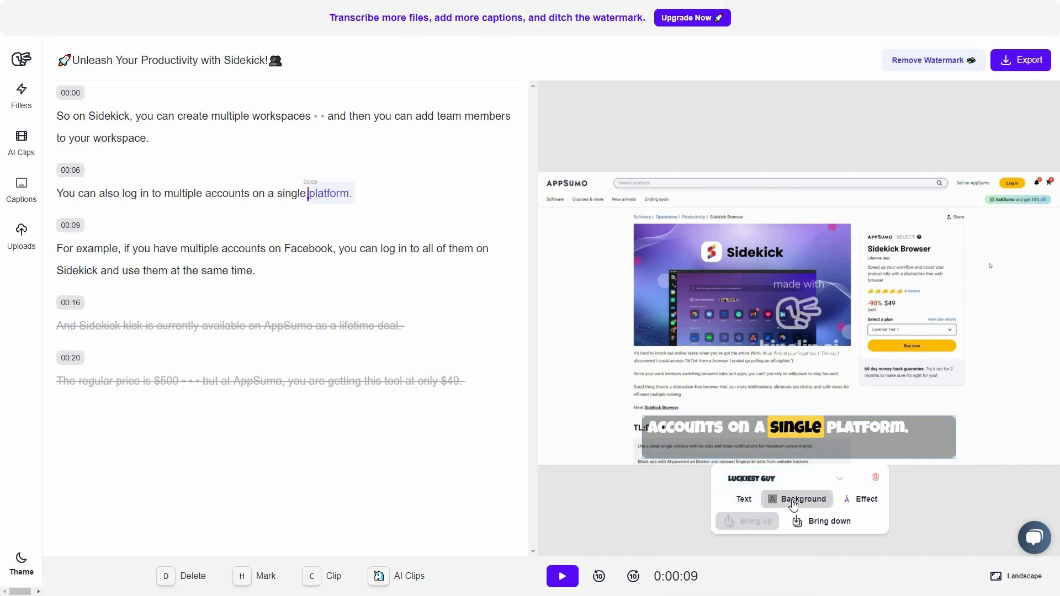
{"action": "left_click", "coordinate": [857, 501]}
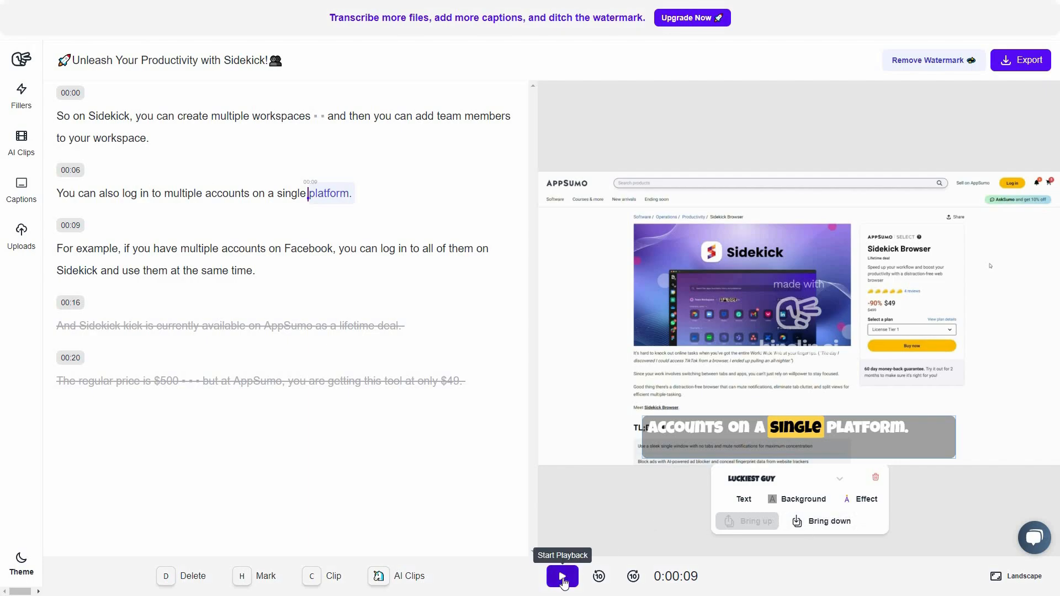
{"action": "left_click", "coordinate": [563, 582]}
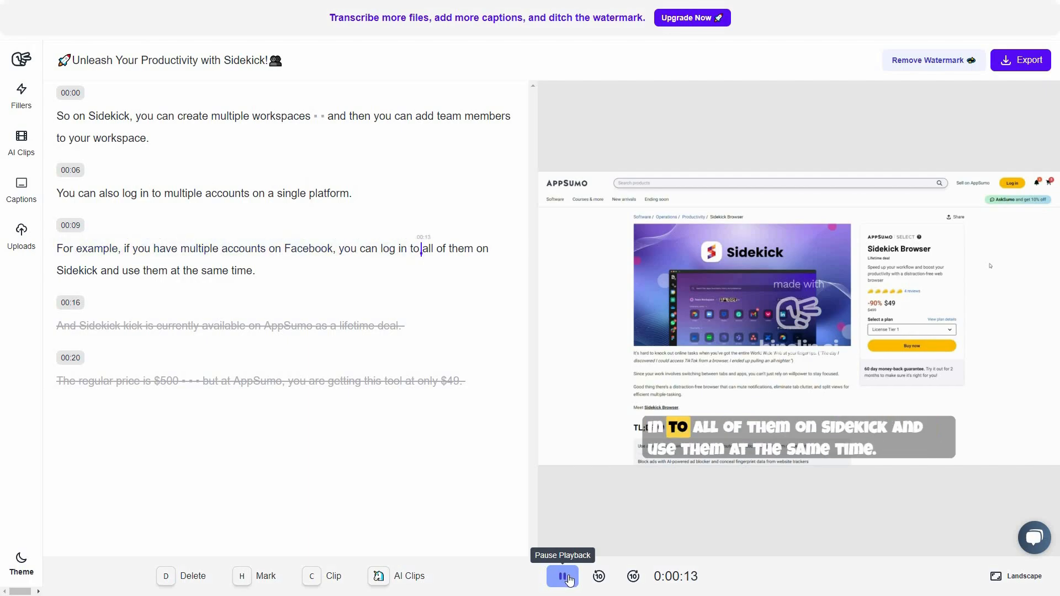
{"action": "left_click", "coordinate": [570, 578]}
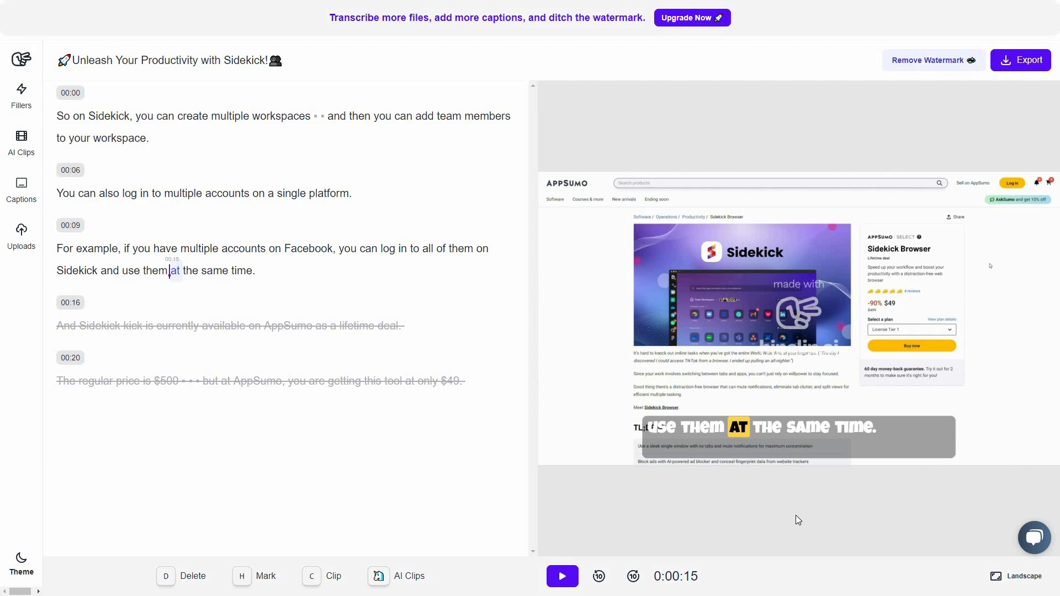
Overlay the uploaded kitten image on the video and view its canvas fitting and layer order options.
{"action": "left_click", "coordinate": [26, 250]}
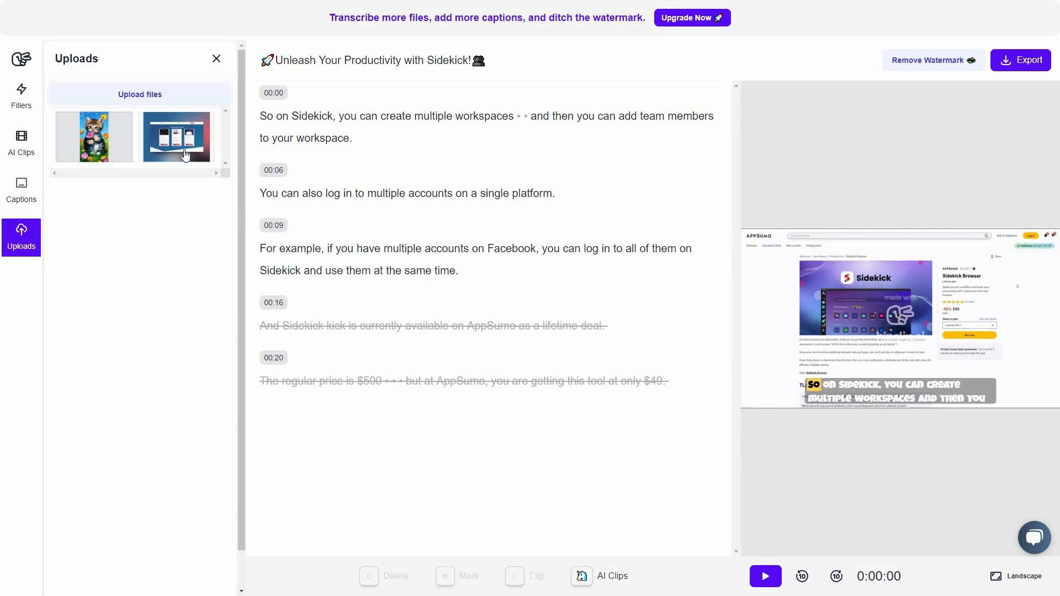
{"action": "left_click", "coordinate": [102, 138]}
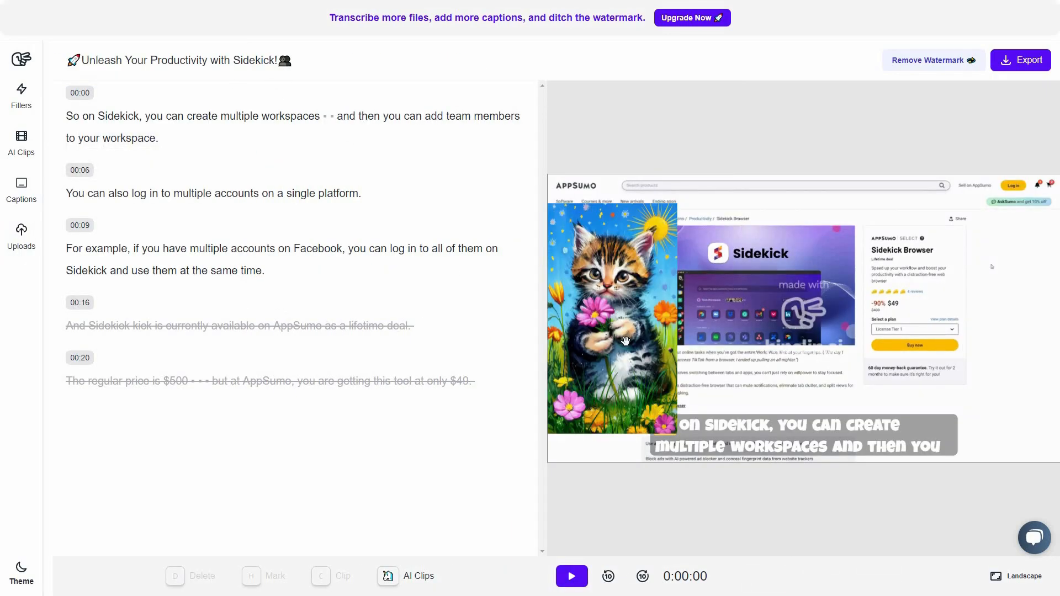
{"action": "left_click", "coordinate": [620, 398]}
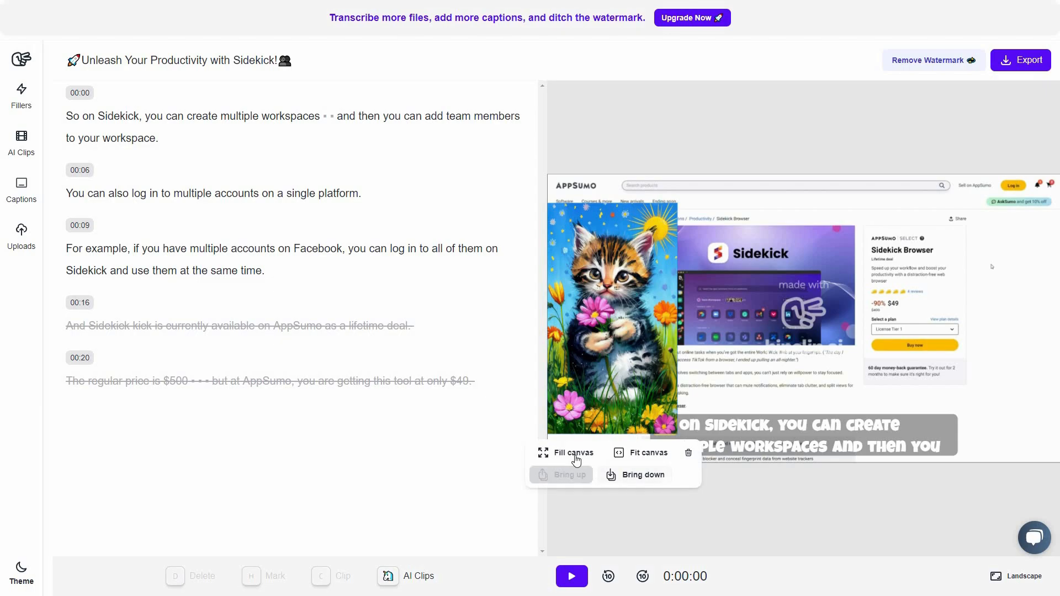
{"action": "left_click", "coordinate": [643, 457]}
{"action": "left_click", "coordinate": [630, 478]}
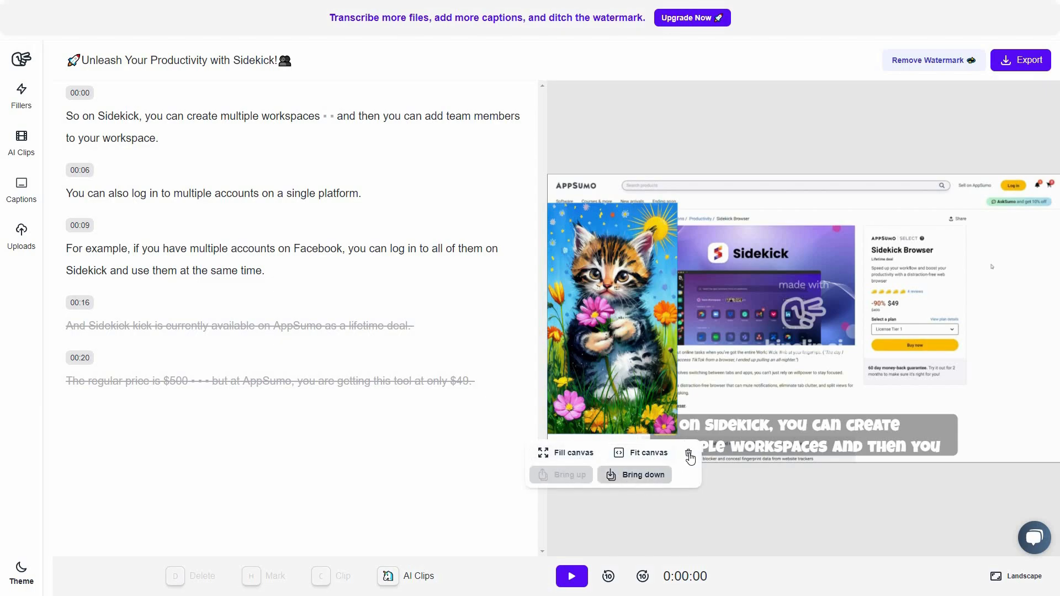
Shrink the kitten image and move it to the lower-left area of the video frame, and delete it.
{"action": "left_click_drag", "start_coordinate": [667, 425], "coordinate": [694, 341]}
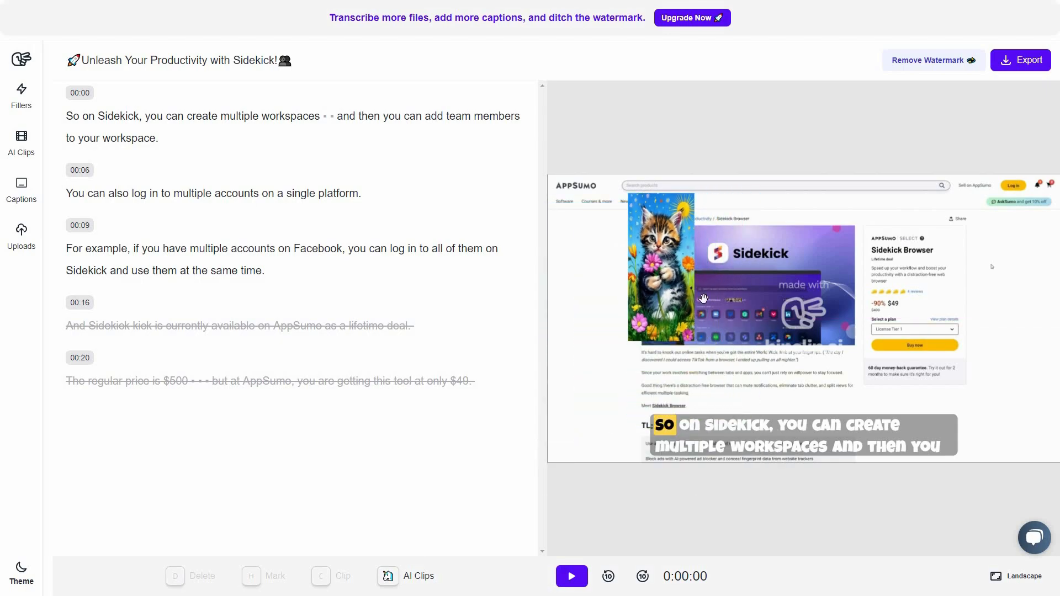
{"action": "left_click_drag", "start_coordinate": [661, 268], "coordinate": [695, 280]}
{"action": "mouse_move", "coordinate": [597, 387]}
{"action": "left_mouse_down"}
{"action": "mouse_move", "coordinate": [605, 406]}
{"action": "mouse_move", "coordinate": [600, 394]}
{"action": "left_mouse_up"}
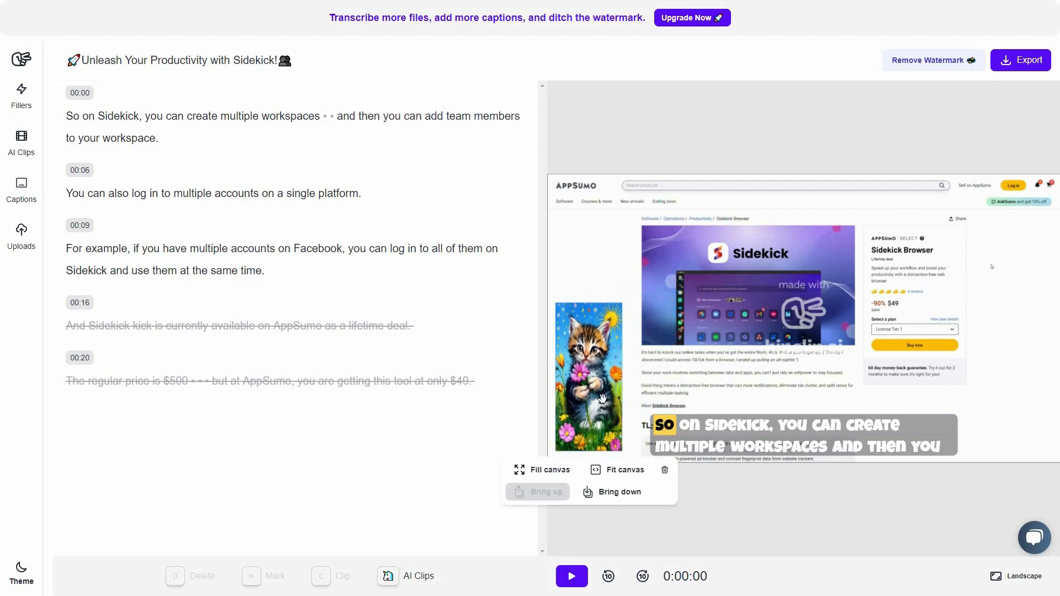
{"action": "left_click", "coordinate": [665, 472]}
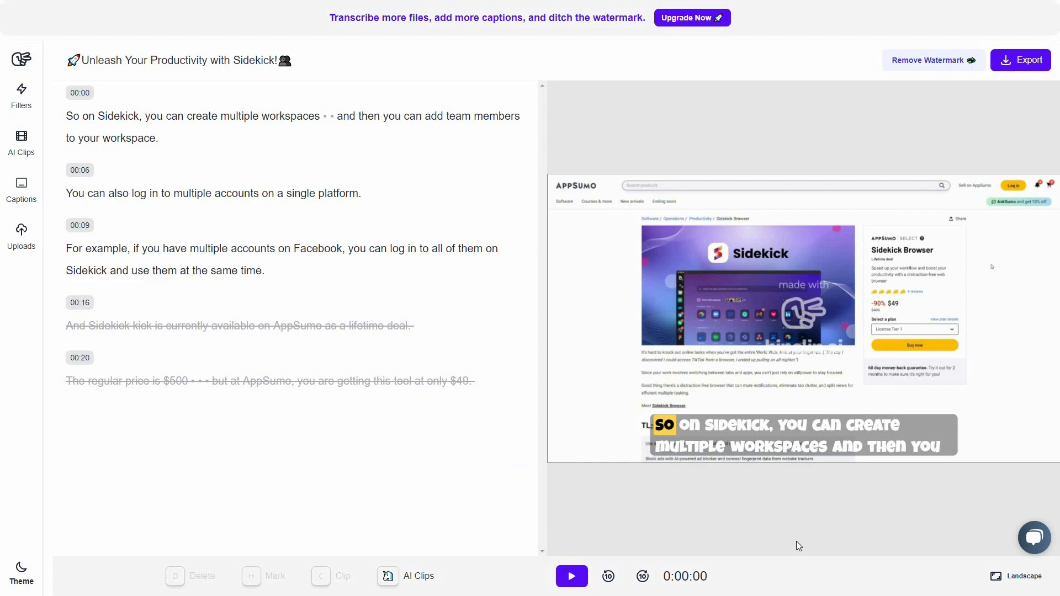
Switch the ASHClip.mp4 project from landscape to Portrait format and make the video fill the canvas.
{"action": "left_click", "coordinate": [1011, 580]}
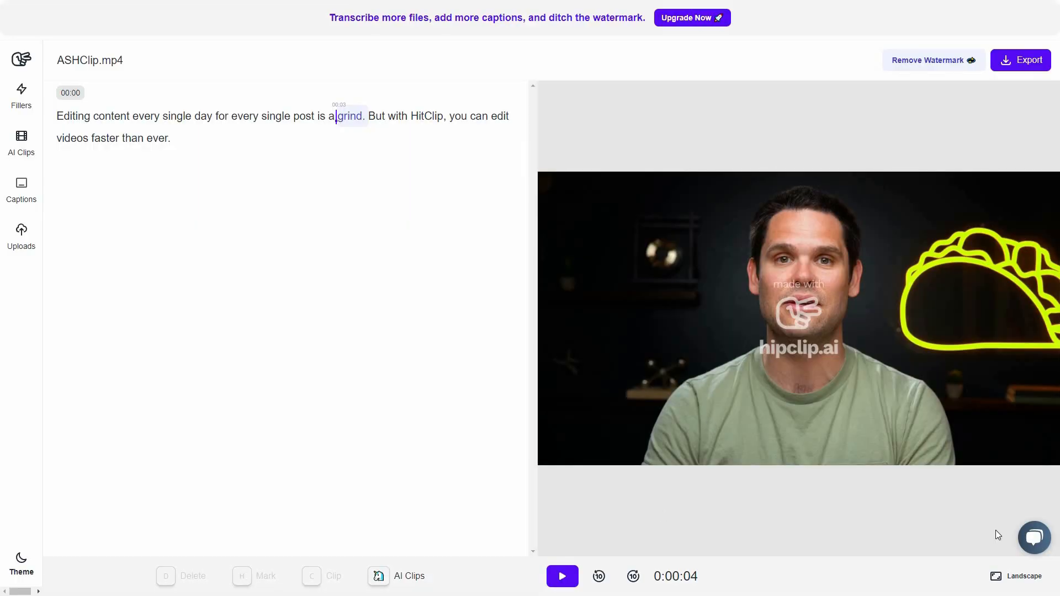
{"action": "left_click", "coordinate": [1011, 574]}
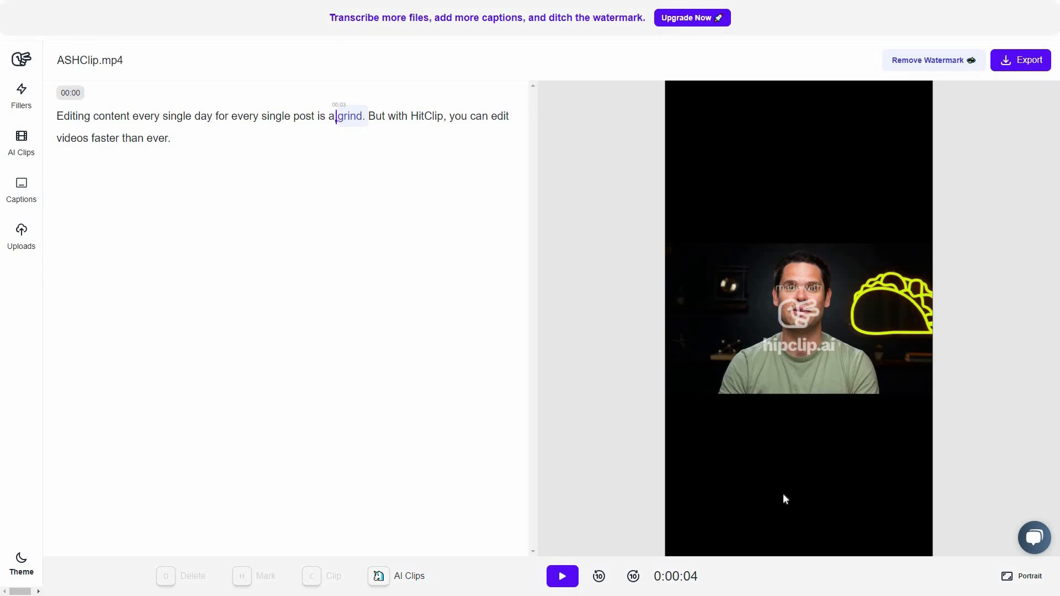
{"action": "left_click", "coordinate": [764, 367]}
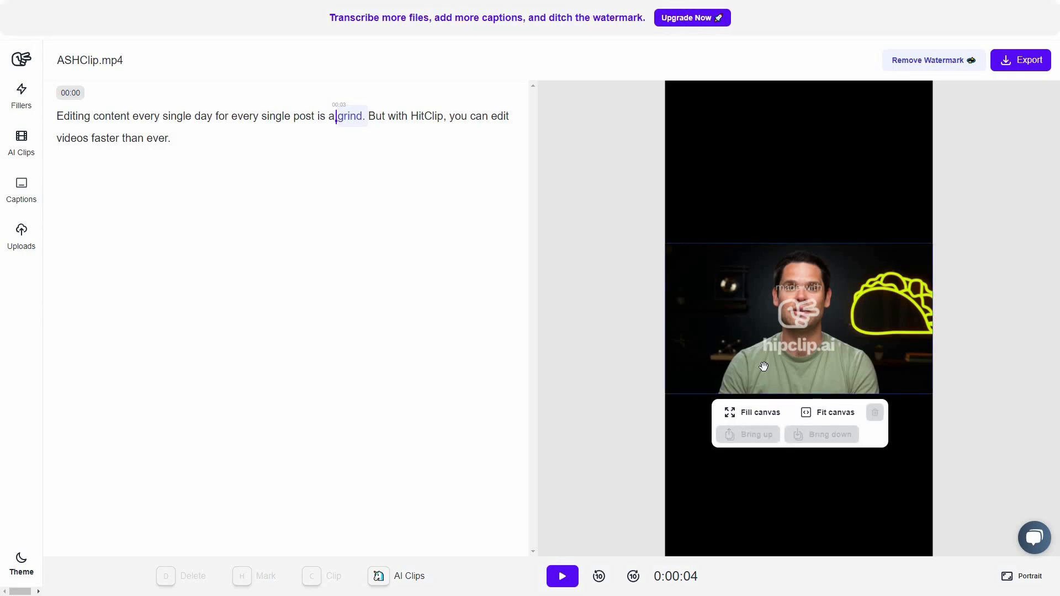
{"action": "left_click", "coordinate": [779, 417]}
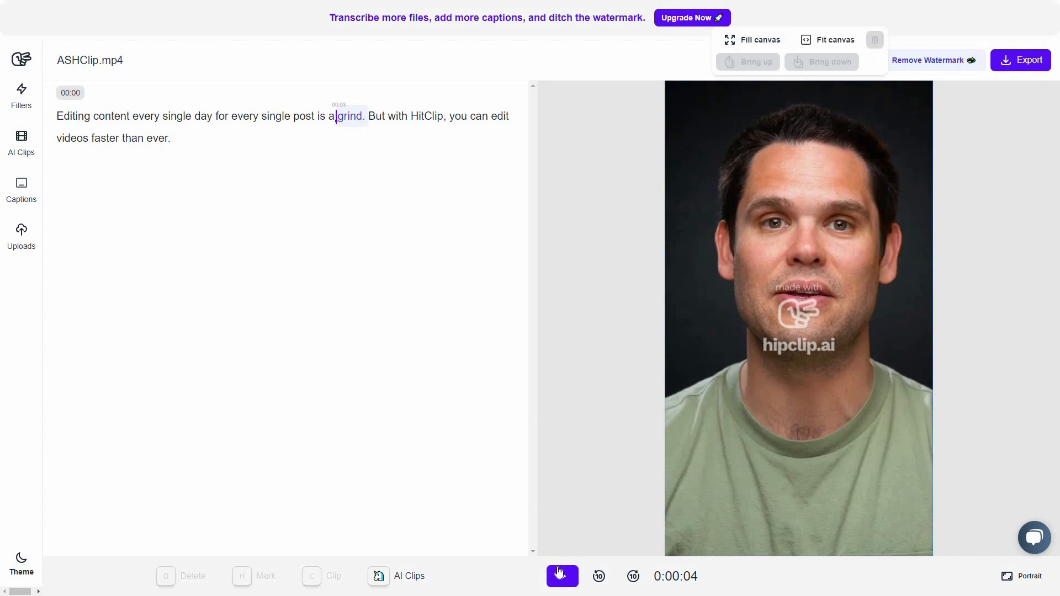
Play the portrait video briefly to check its framing, and open its export.
{"action": "left_click", "coordinate": [569, 584]}
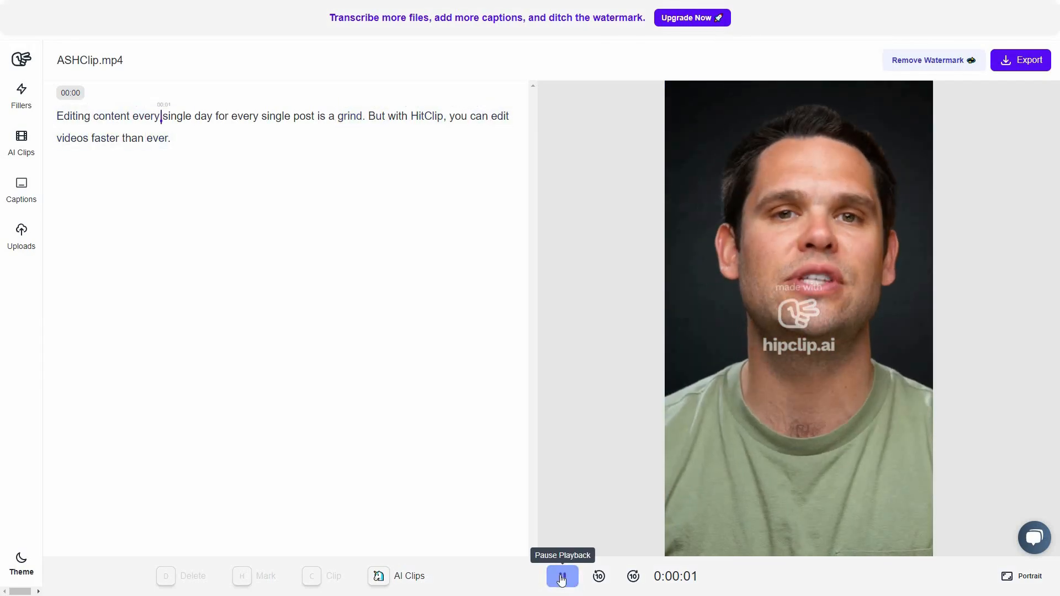
{"action": "left_click", "coordinate": [562, 579]}
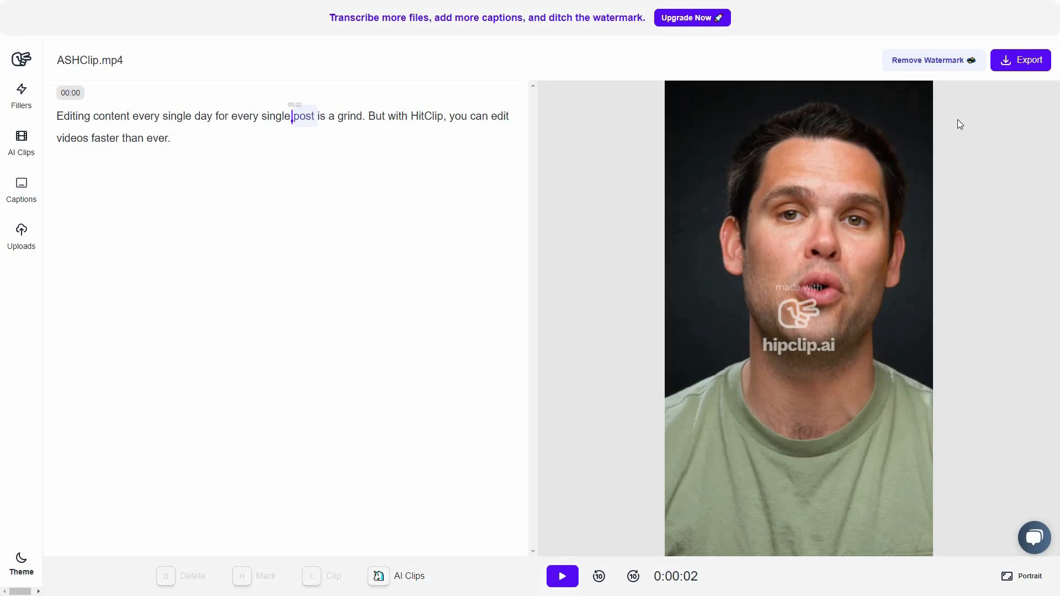
{"action": "left_click", "coordinate": [1019, 62]}
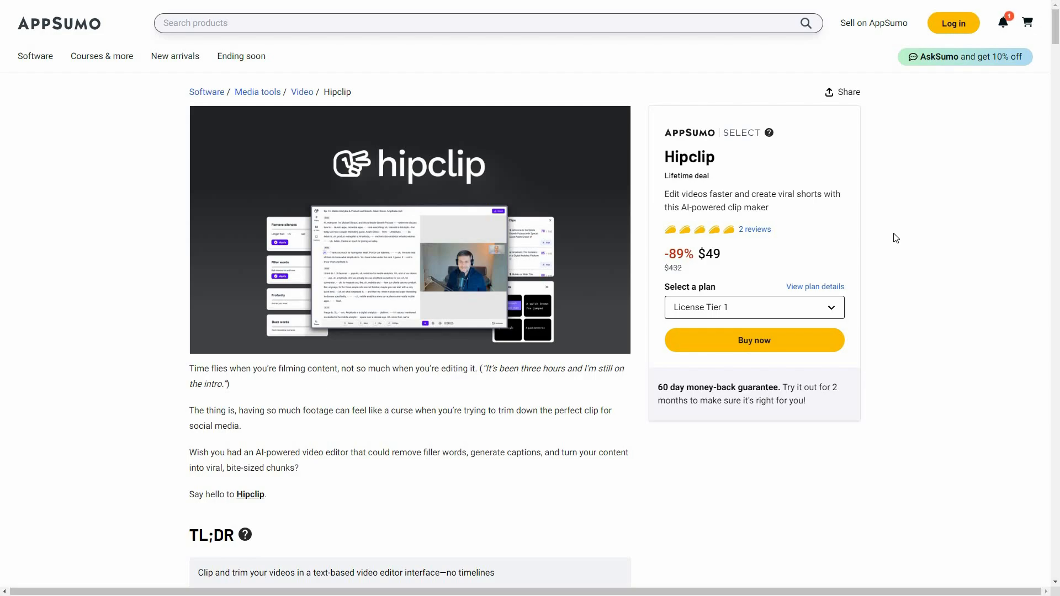
Switch to Hipclip's AppSumo page, review its plans and features, and select License Tier 4 in the License Tier 3 plan card.
{"action": "scroll", "coordinate": [504, 442], "scroll_direction": "down", "scroll_amount": 3}
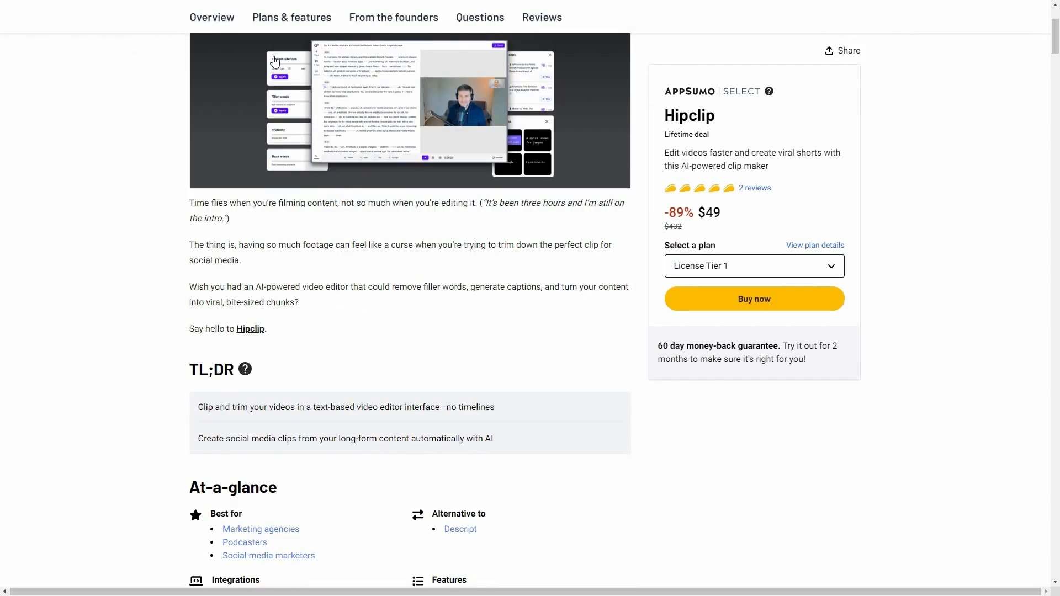
{"action": "left_click", "coordinate": [293, 21]}
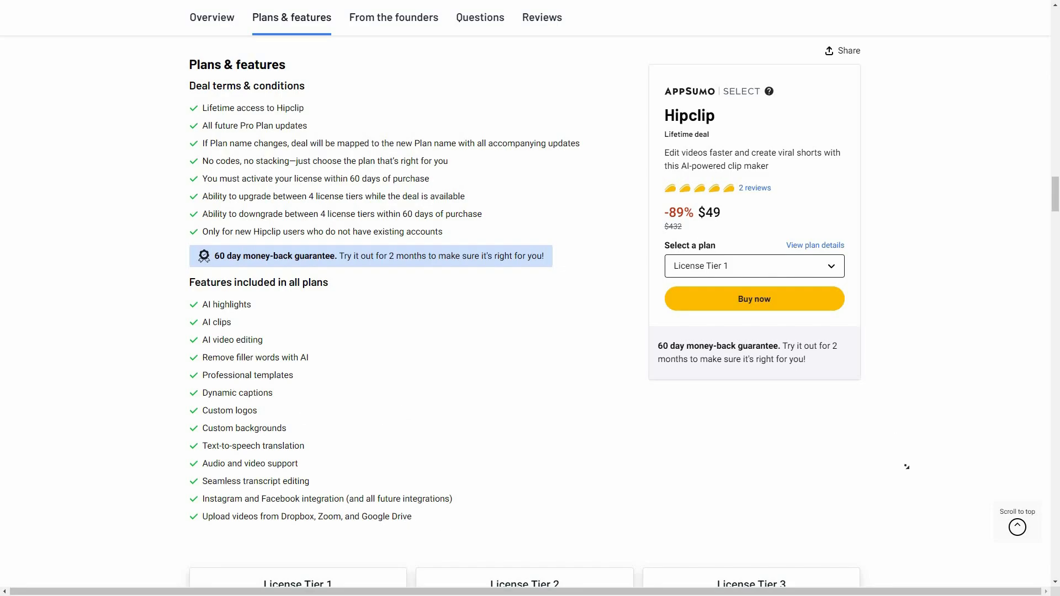
{"action": "scroll", "coordinate": [907, 466], "scroll_direction": "down", "scroll_amount": 5}
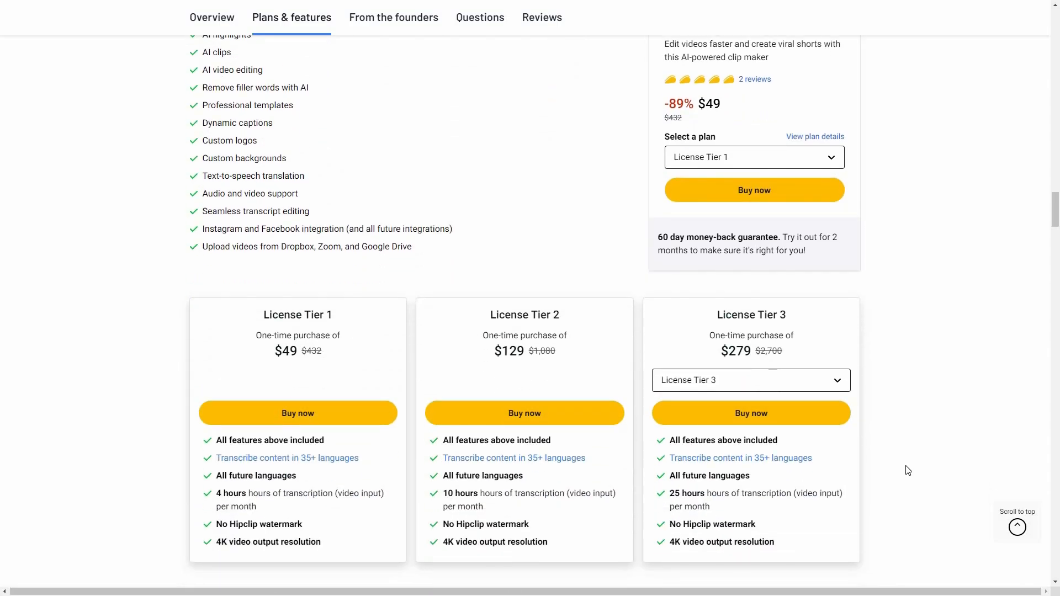
{"action": "left_click", "coordinate": [840, 383]}
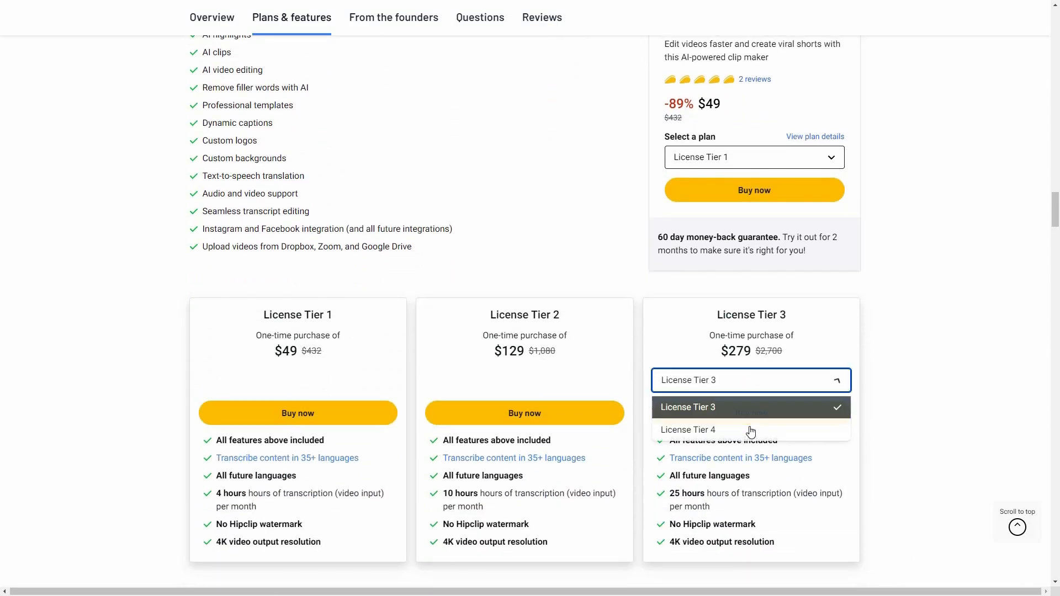
{"action": "key", "text": "Down"}
{"action": "key", "text": "Return"}
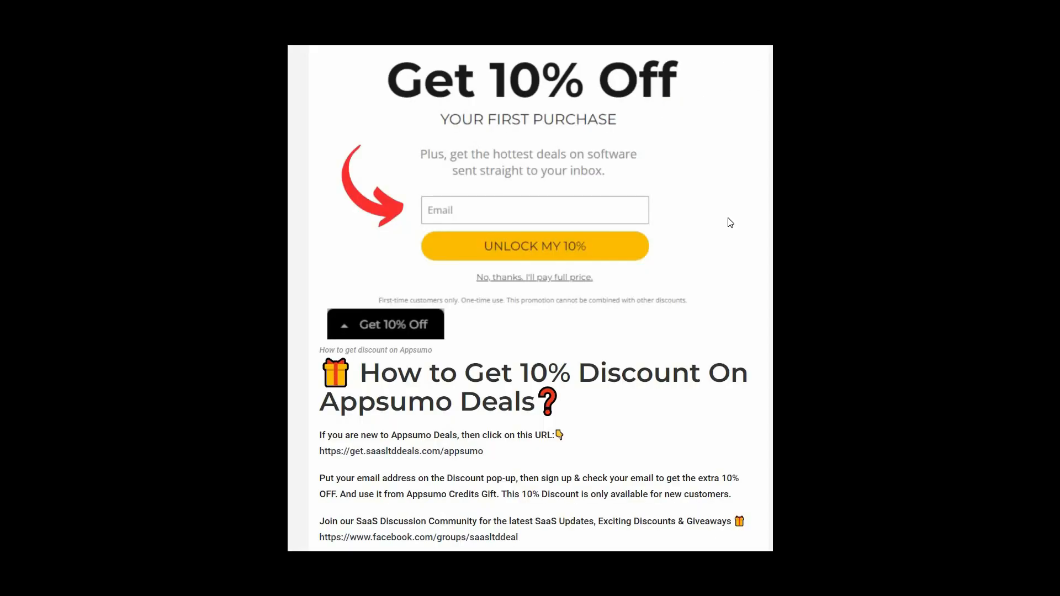